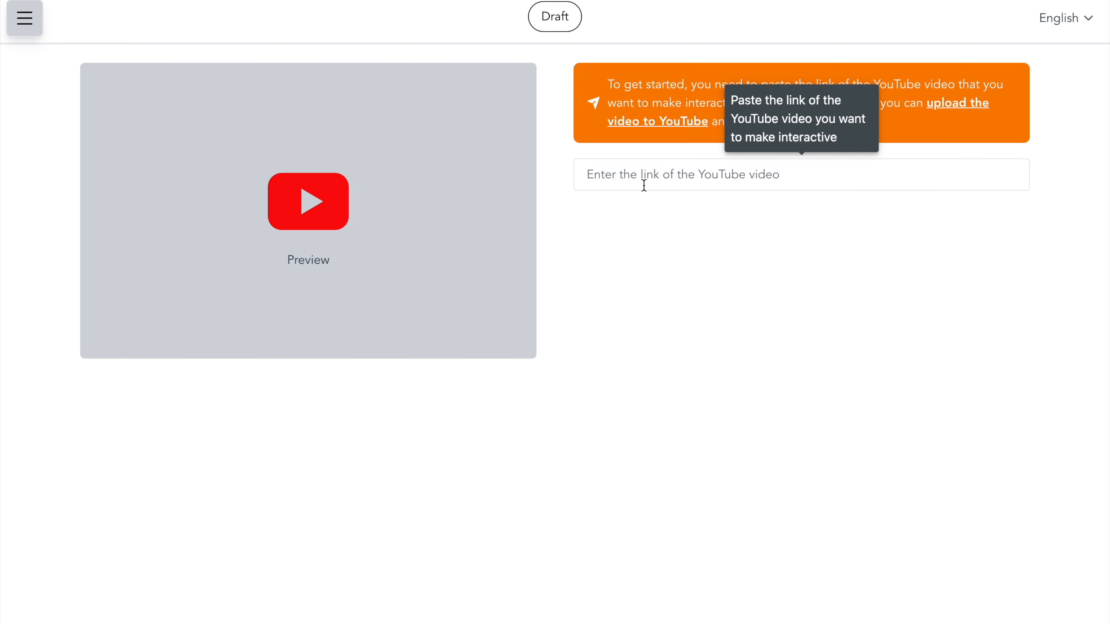
Step: Paste the YouTube video link to start a new Plio from that video
click(654, 189)
text(https://www.youtube.com/watch?v=JC82Il2cjqA&t=1s)
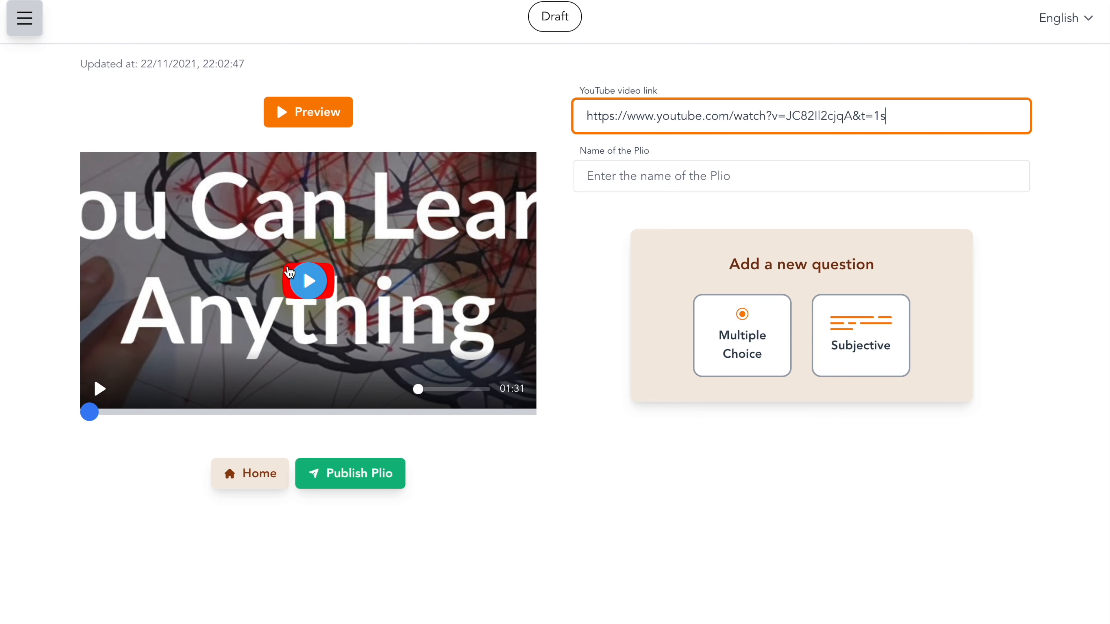
Step: Play the video, pause it at about 6 seconds and add a multiple-choice question there
click(319, 286)
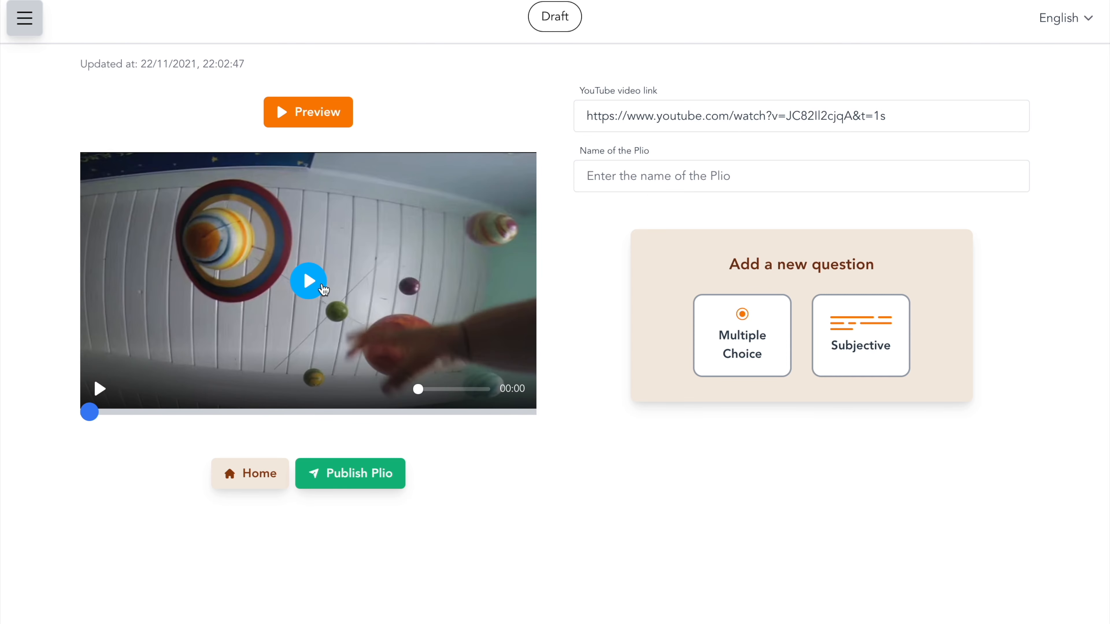
click(323, 289)
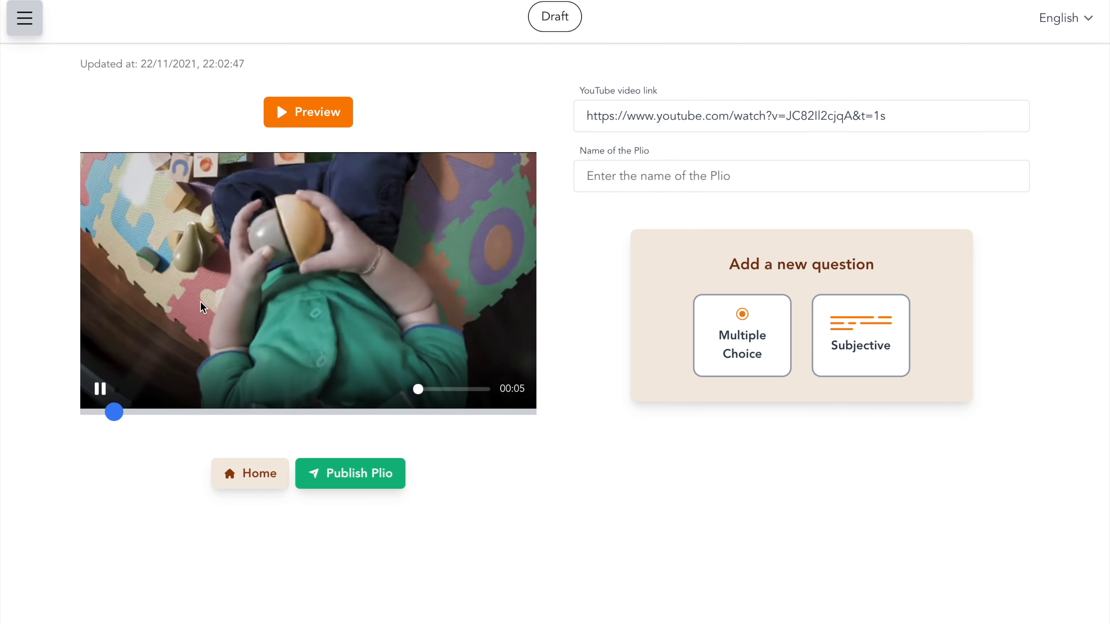
click(236, 287)
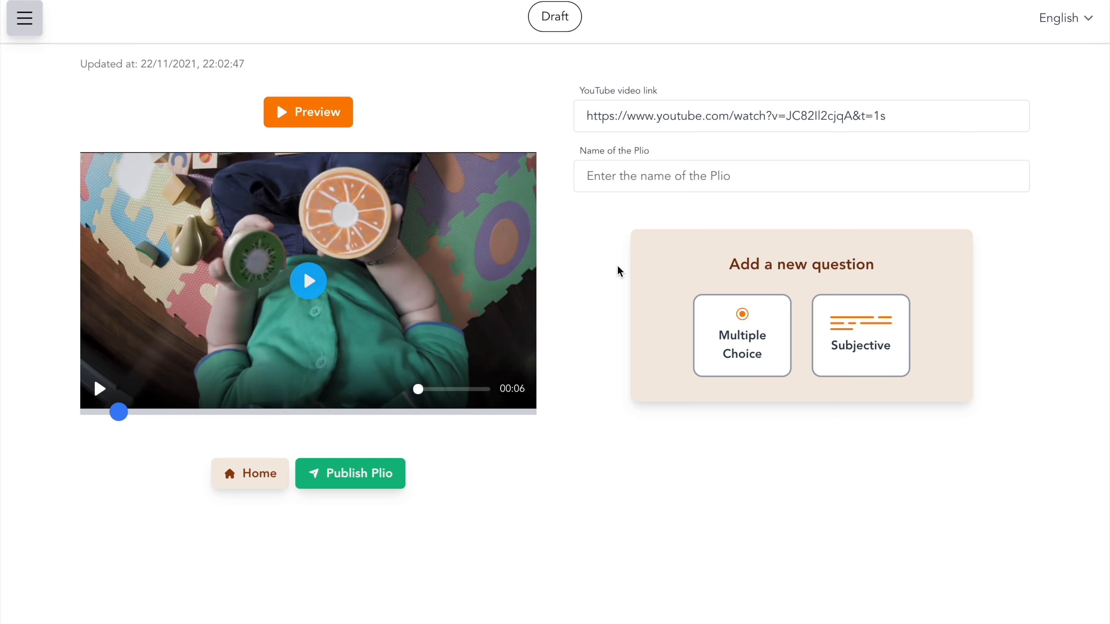
click(732, 323)
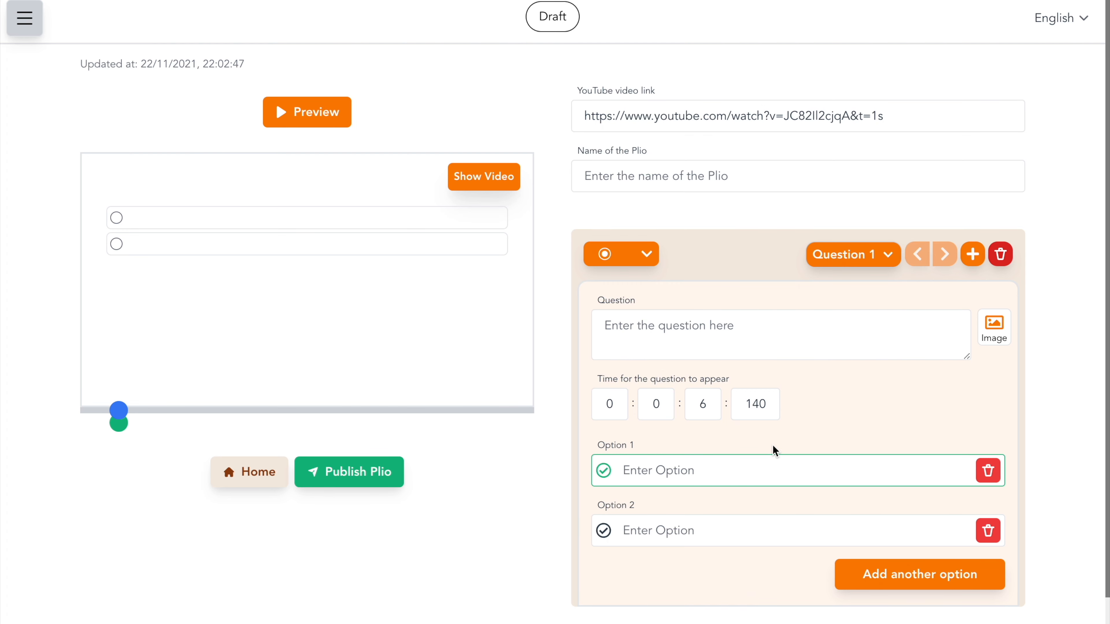
Step: Enter the question text 'Which is the coolest product in town' and shrink the question box
click(763, 338)
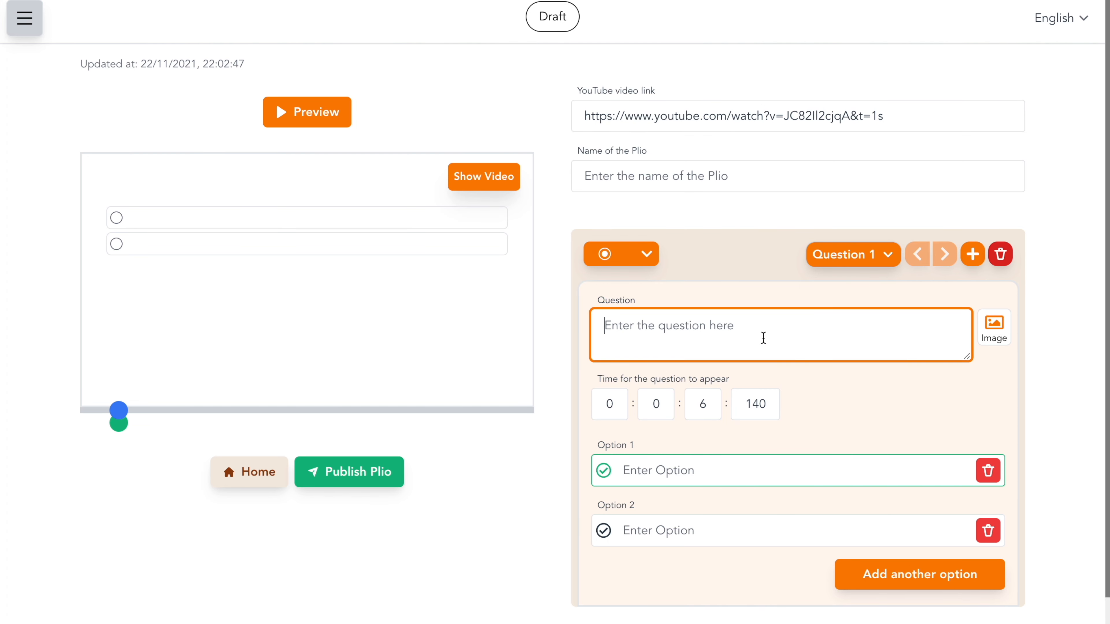
text(Which is the coolest product in town)
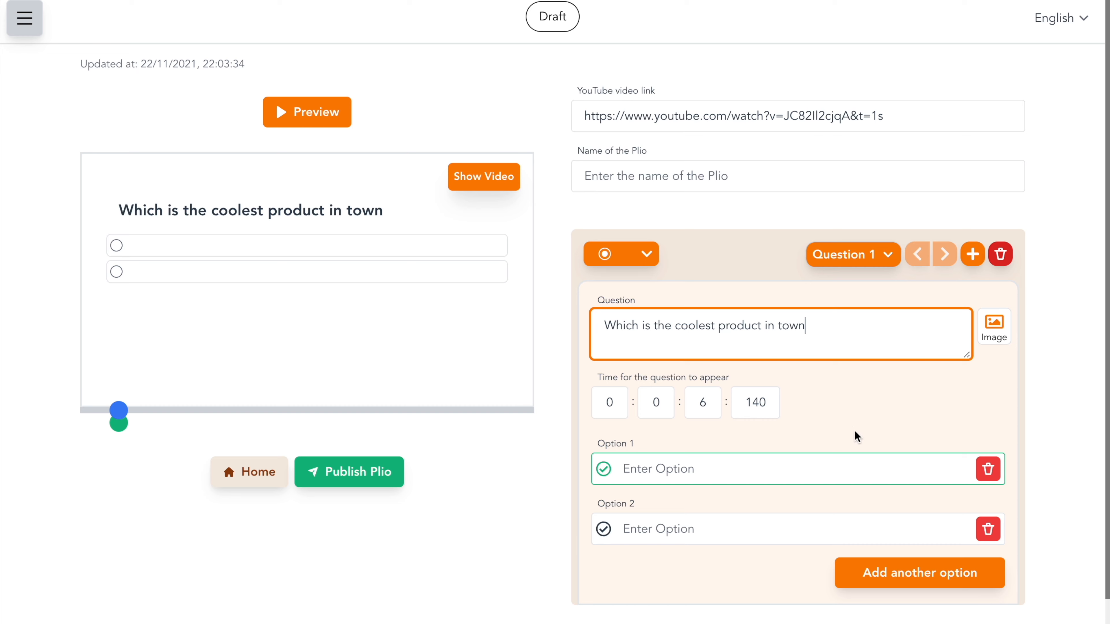
mouse_move(966, 354)
mouse_down()
mouse_move(967, 335)
mouse_move(968, 378)
mouse_move(968, 341)
mouse_up()
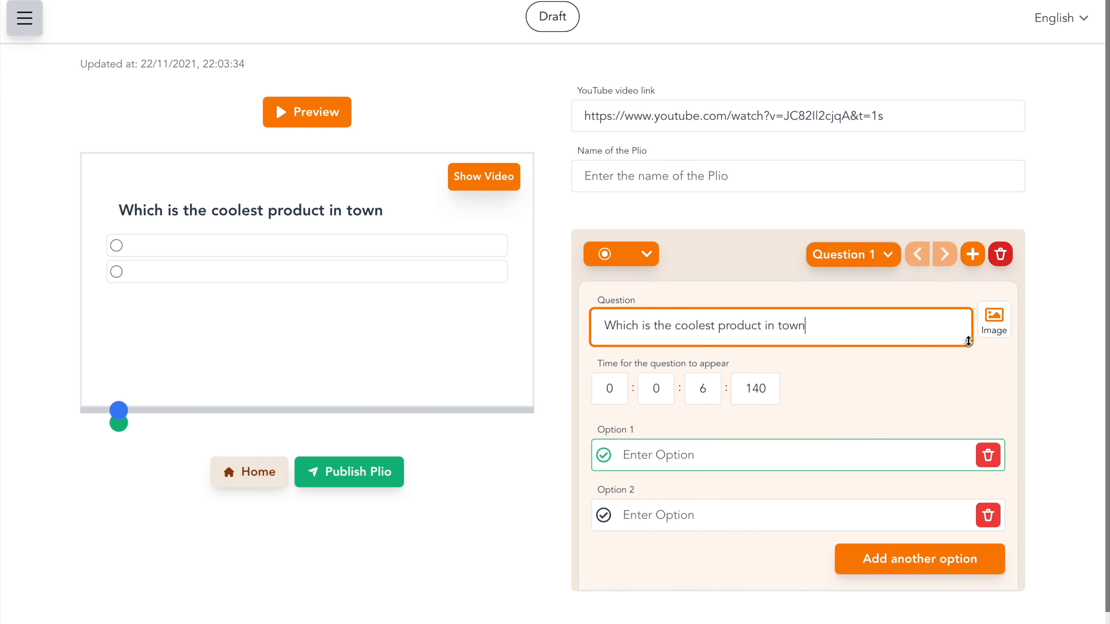
Step: Fill in the answer options Plio, Nearpod and Kahoot
click(780, 454)
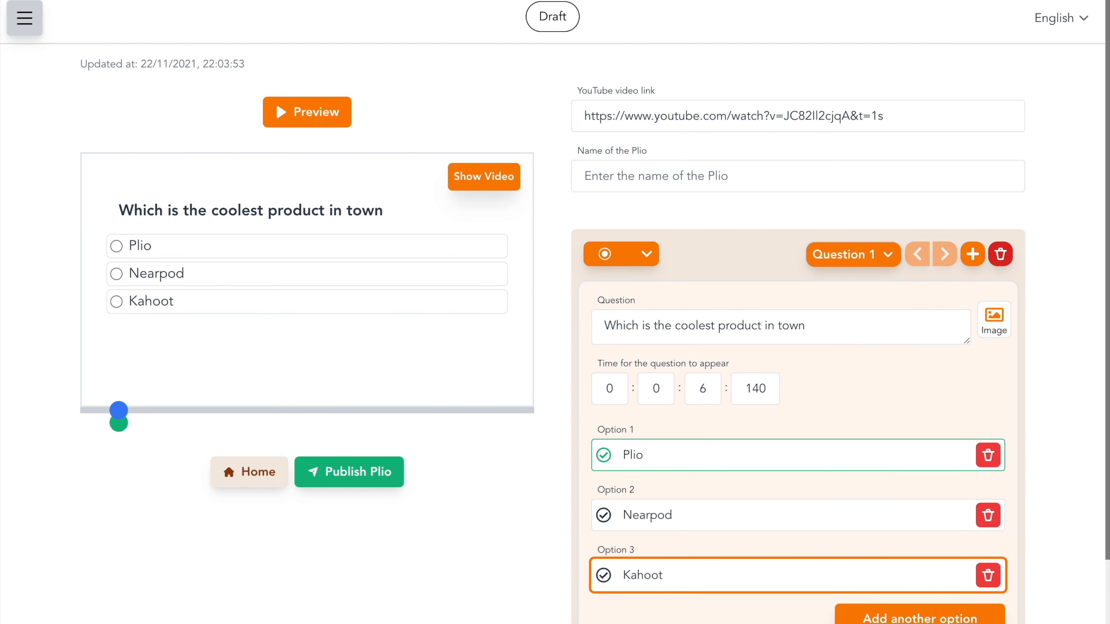
scroll(722, 550, down, 1)
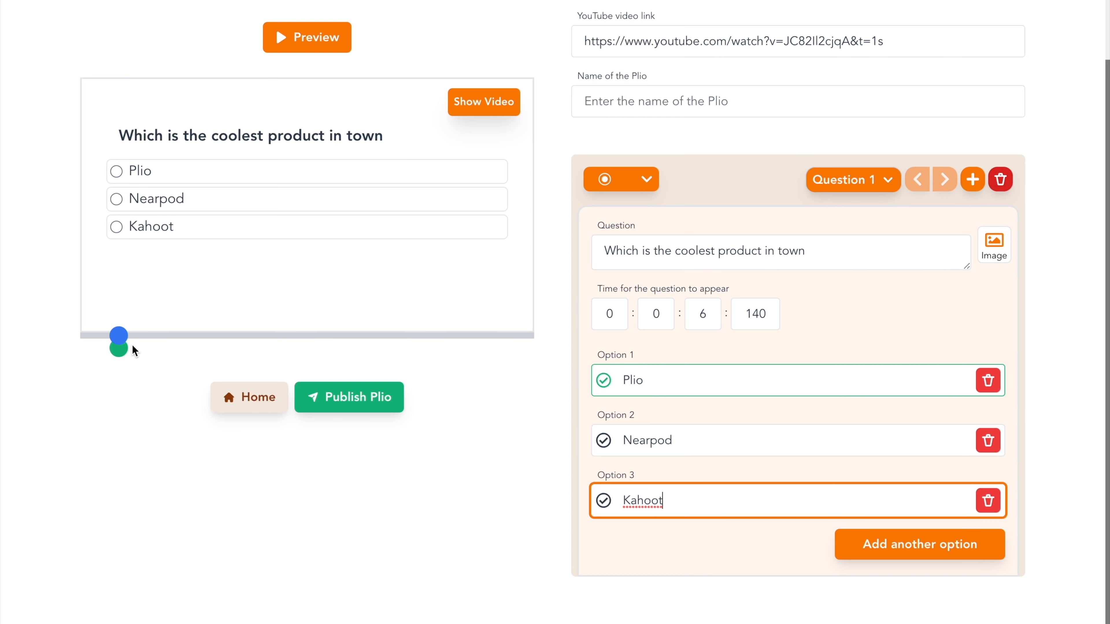
Step: Move to about 9 seconds and add a subjective question 'Which is the coolest product?'
drag(116, 341, 137, 345)
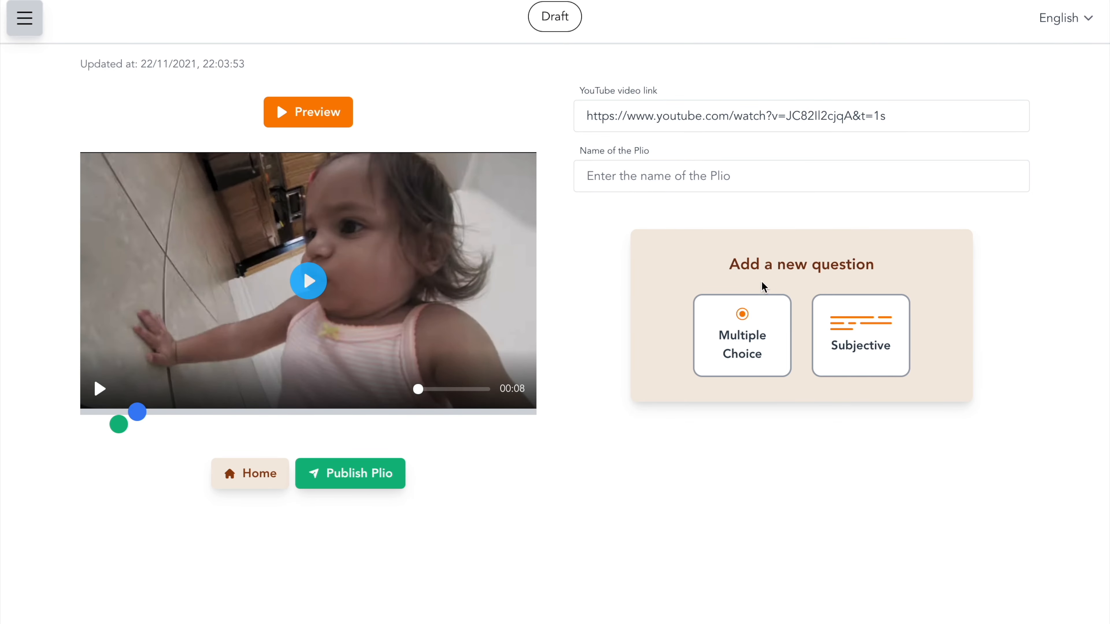
click(832, 334)
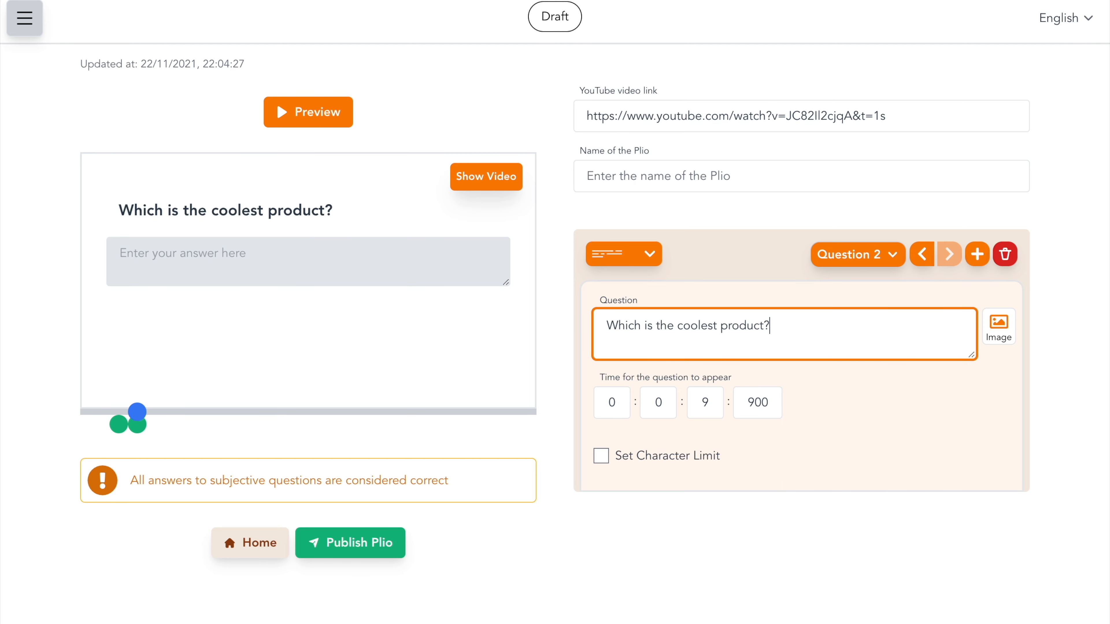
Step: Enable a 100-character limit and move the second question to 22 seconds on the timeline
click(602, 455)
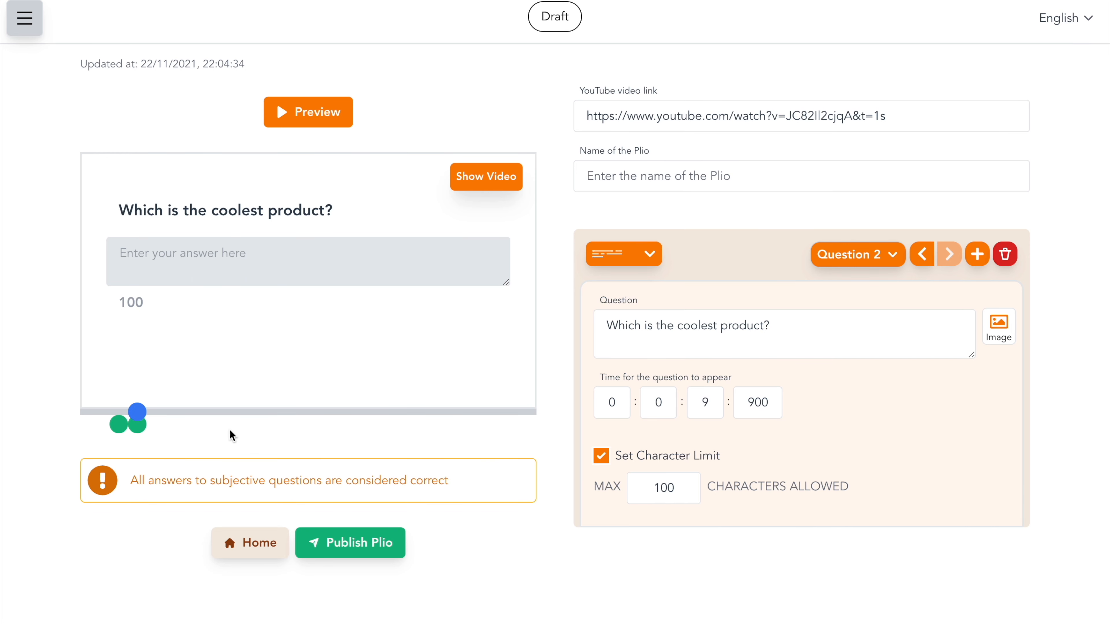
drag(138, 432, 198, 431)
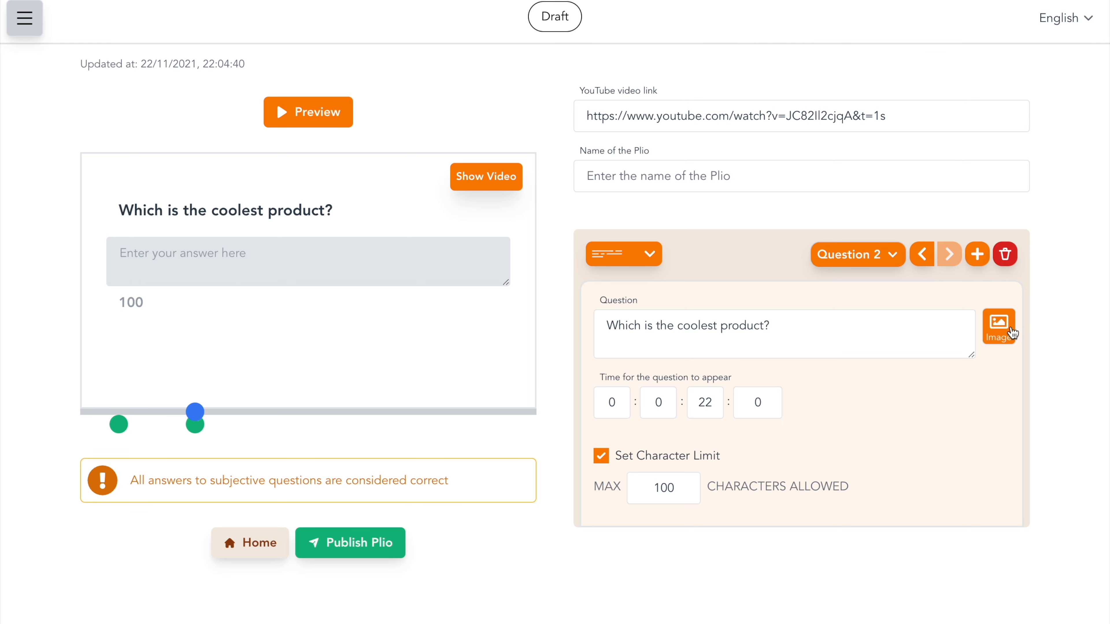
Step: Upload an image to the second question
click(999, 327)
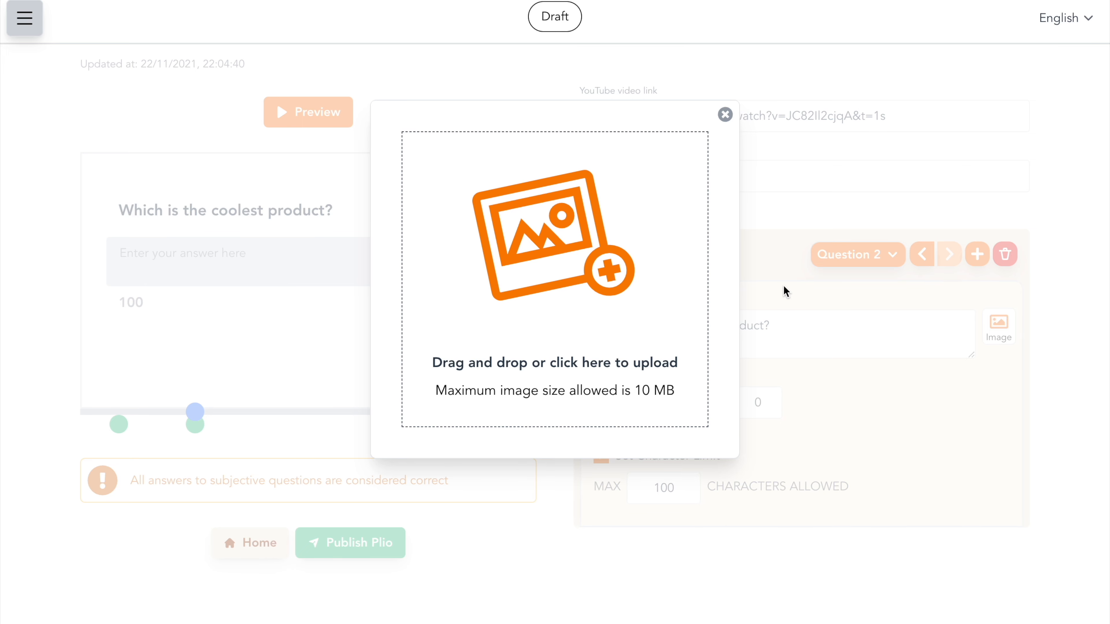
click(542, 292)
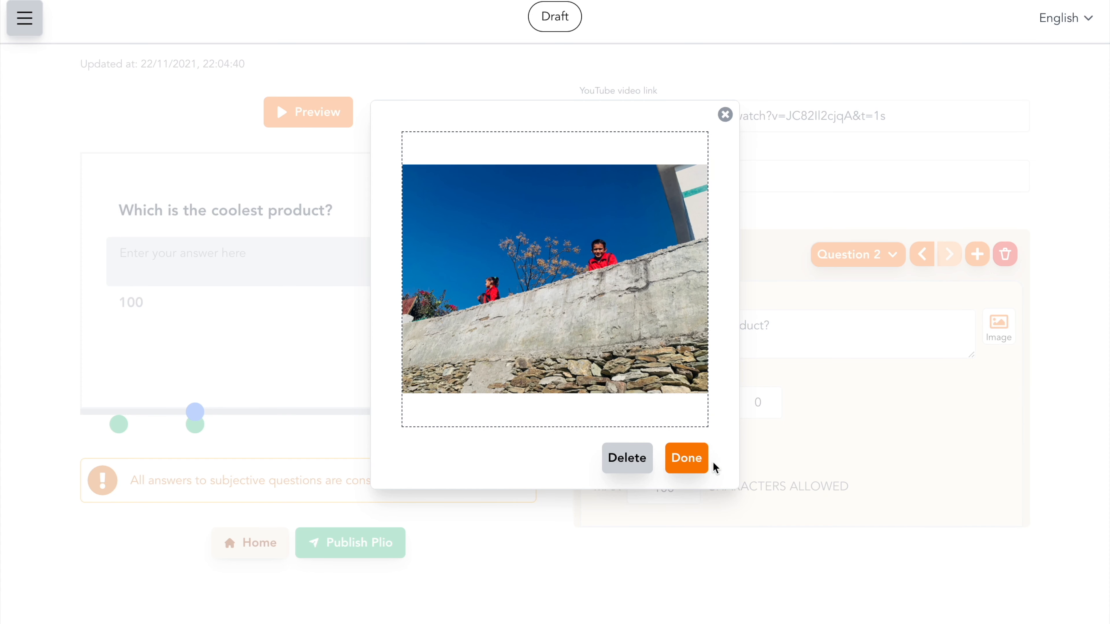
click(695, 462)
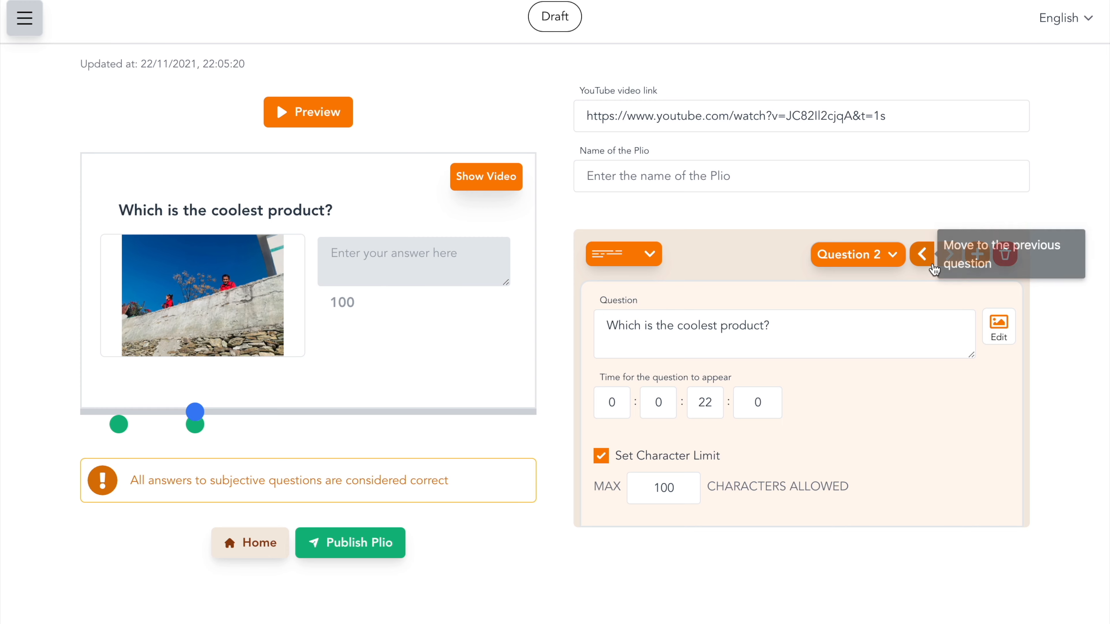
Step: Switch between the two questions using the question navigation and timeline markers
click(924, 256)
click(944, 255)
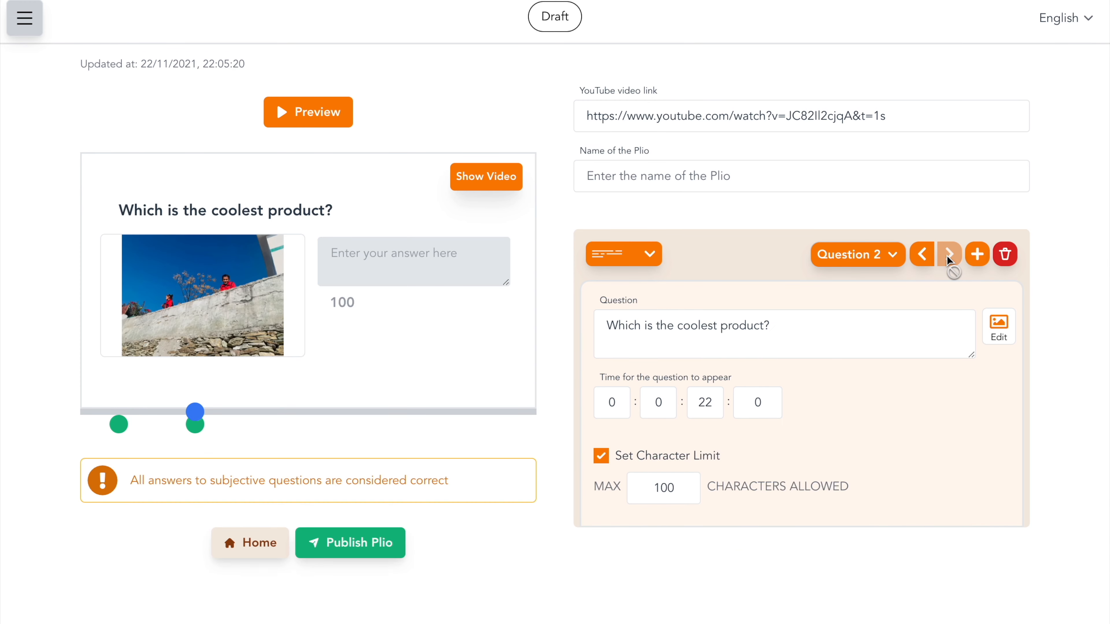
click(886, 262)
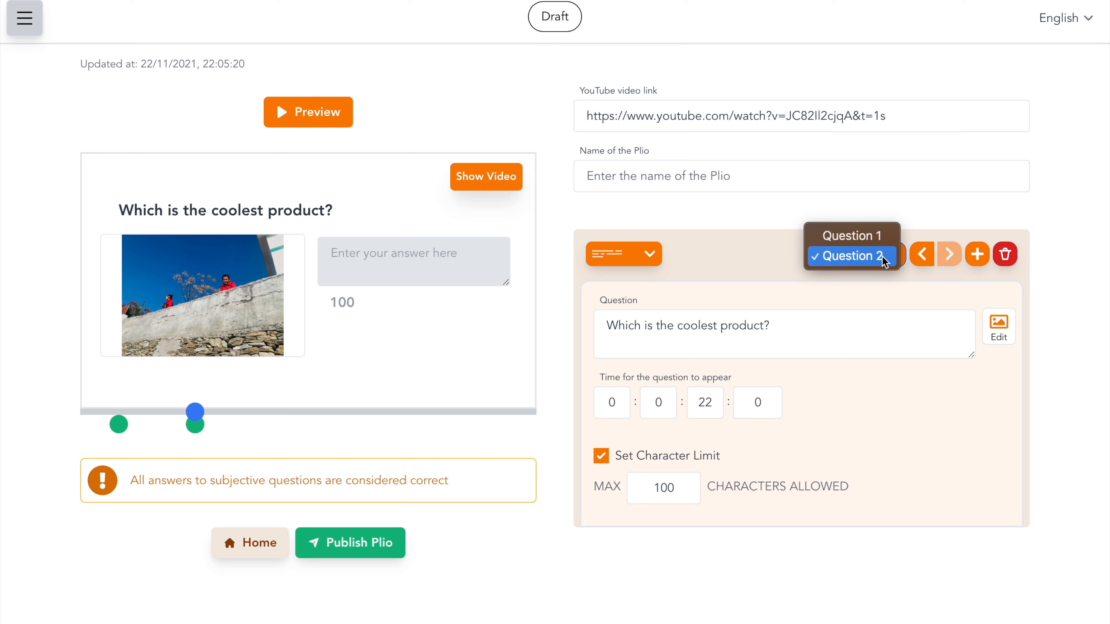
click(737, 263)
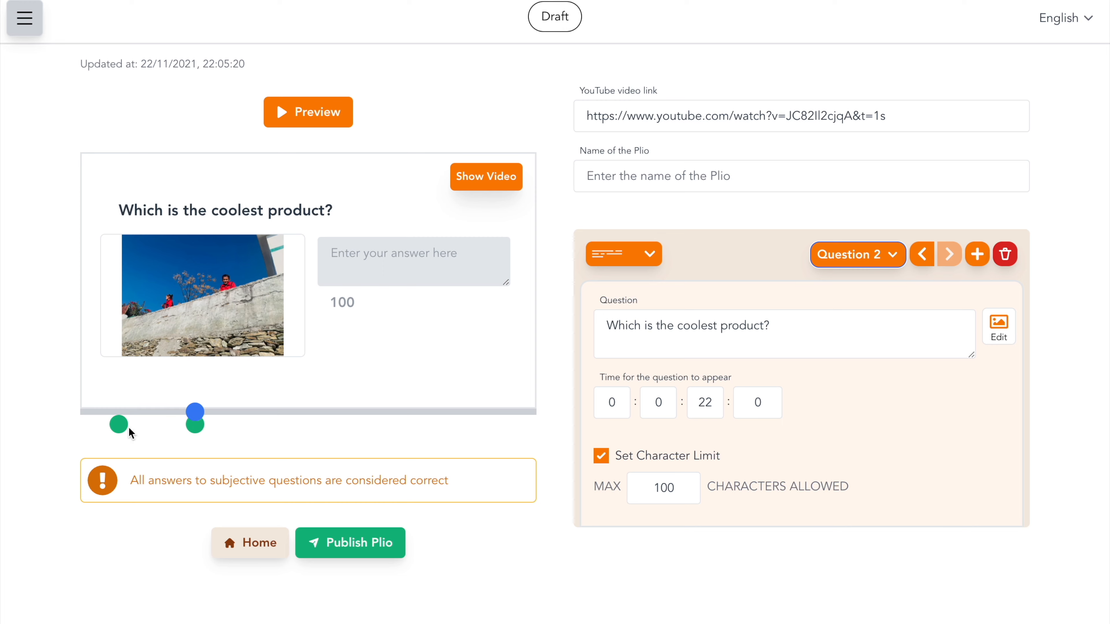
click(120, 425)
click(195, 424)
Step: Preview the Plio and close the preview
click(313, 122)
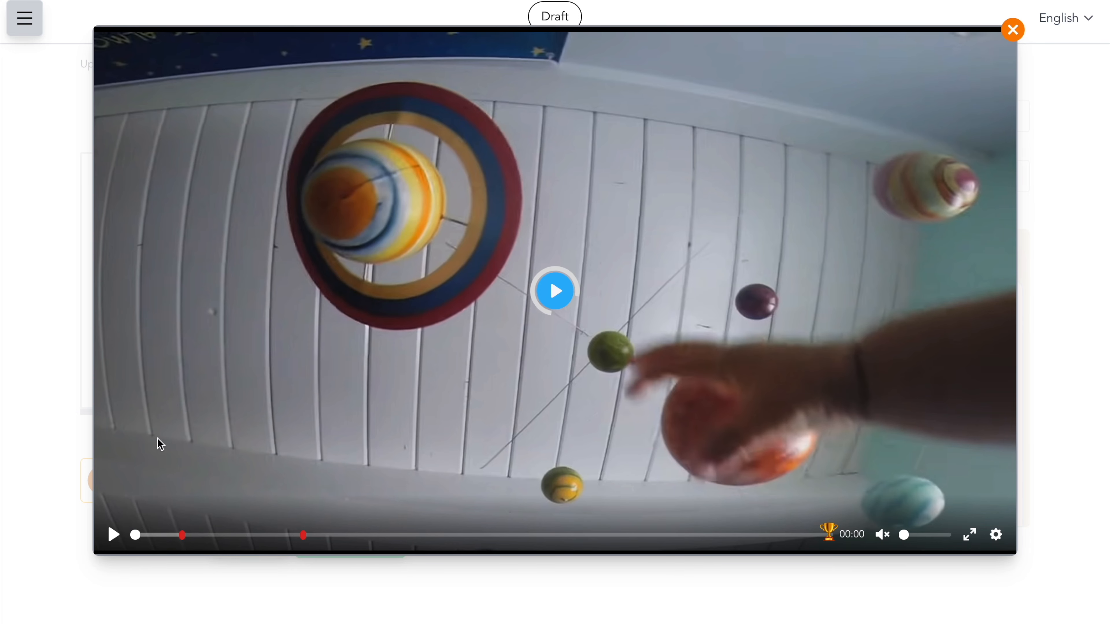
click(1013, 31)
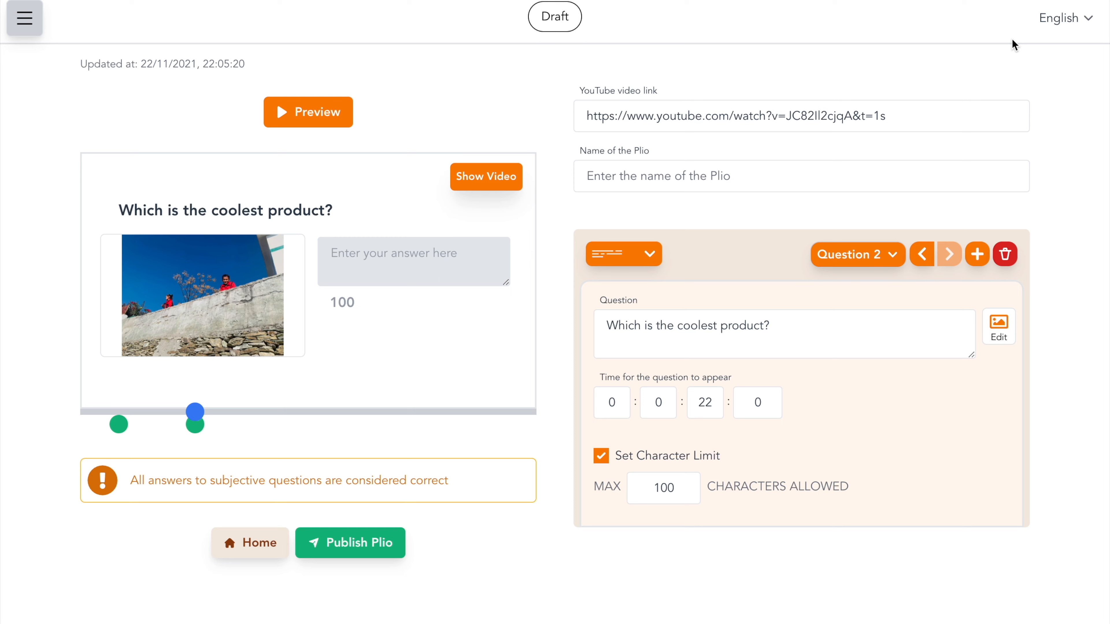
Step: Publish the Plio, confirming the publication
click(349, 553)
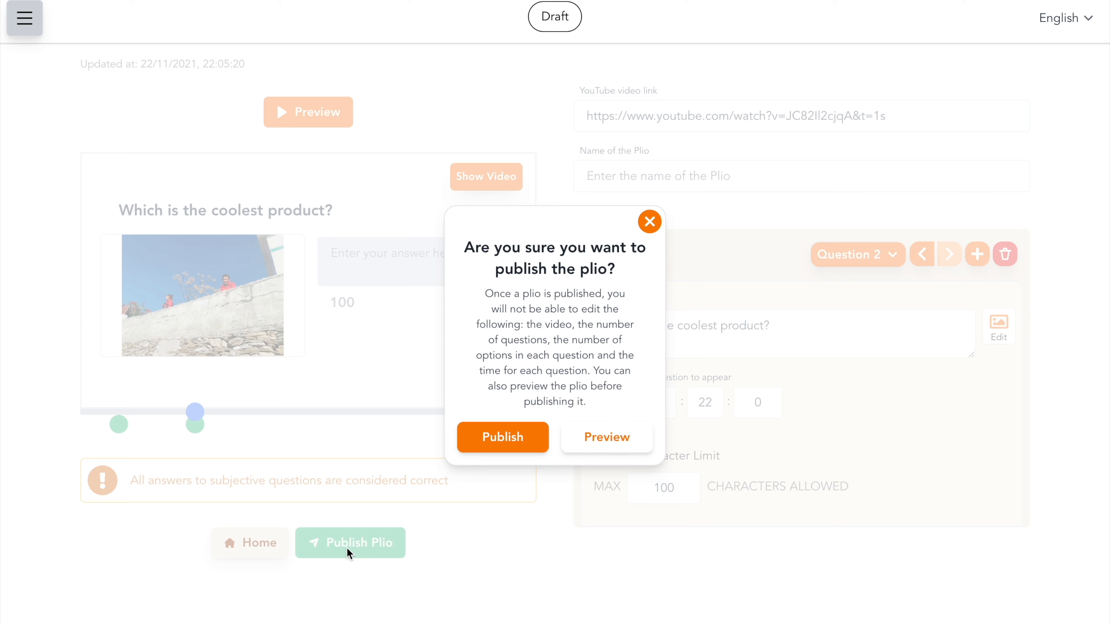
click(462, 449)
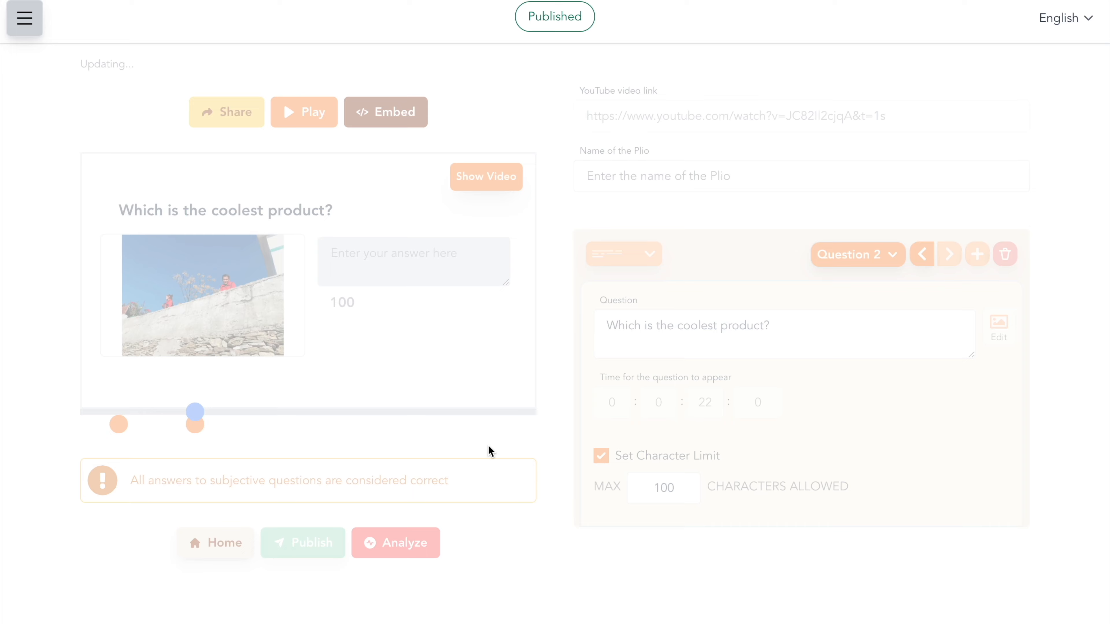
Step: Open the share dialog and copy the Plio's link
click(705, 175)
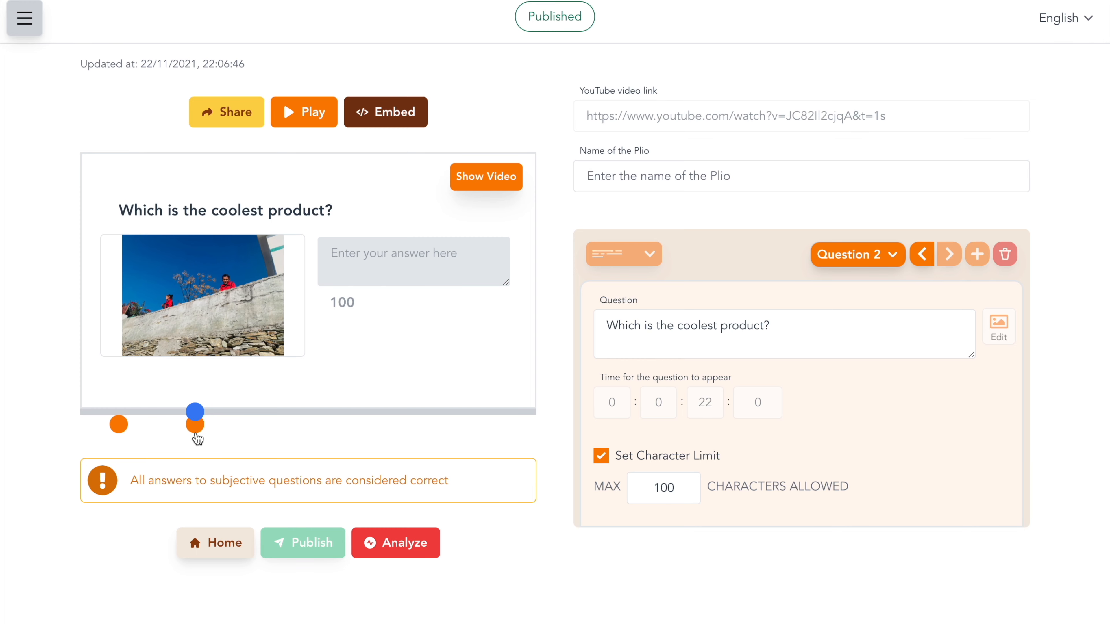
click(230, 124)
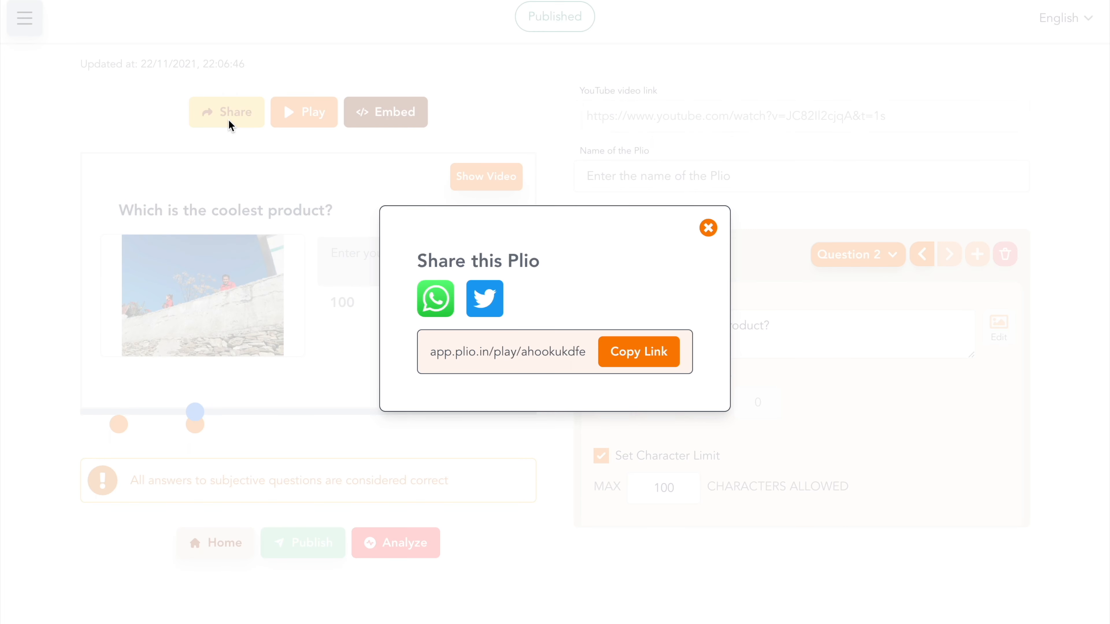
click(632, 362)
click(702, 229)
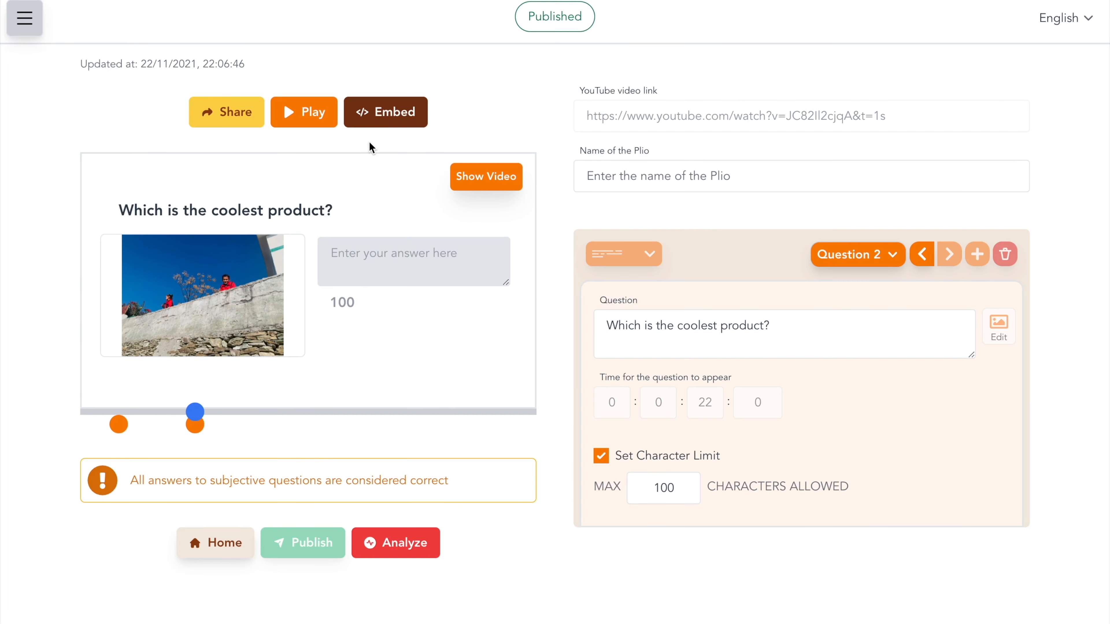
Step: Copy the Plio's iframe embed code and close the embed dialog
click(301, 114)
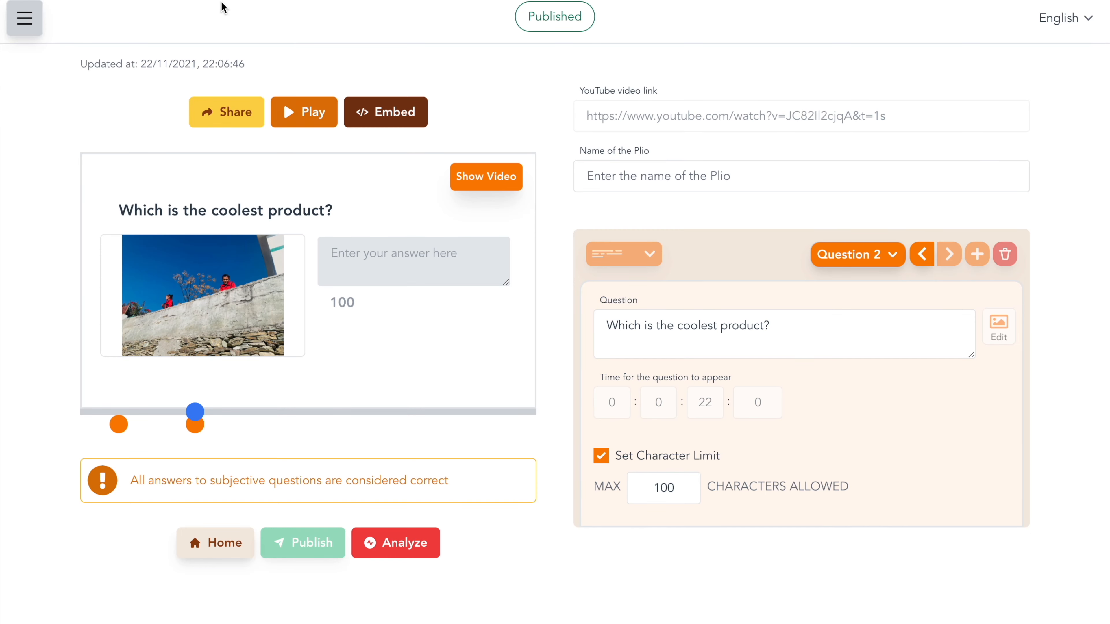
click(389, 113)
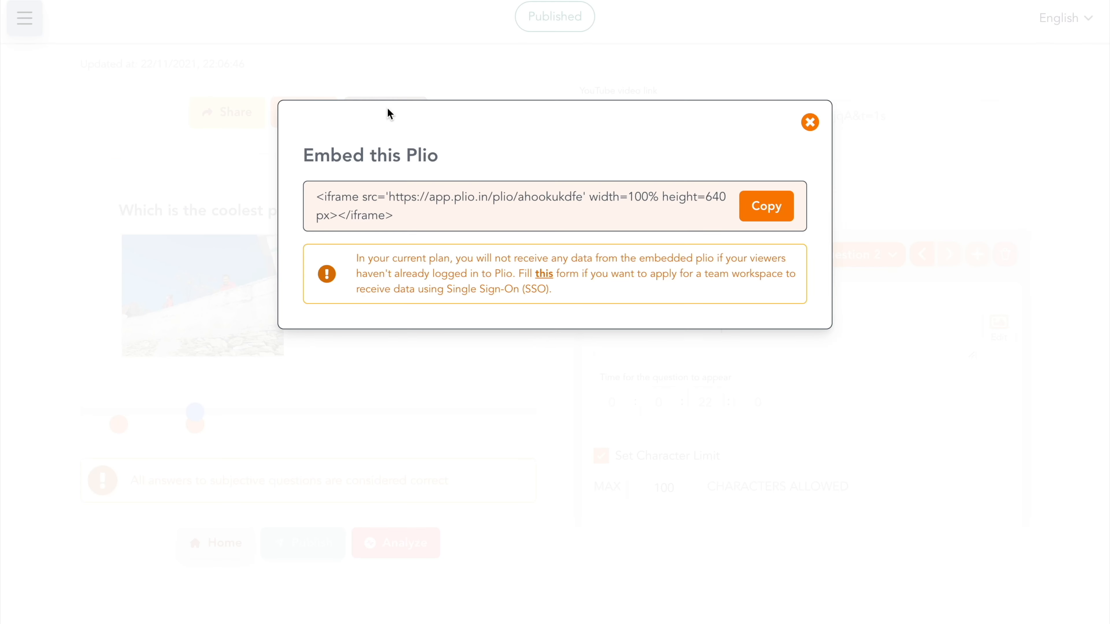
click(756, 215)
click(812, 126)
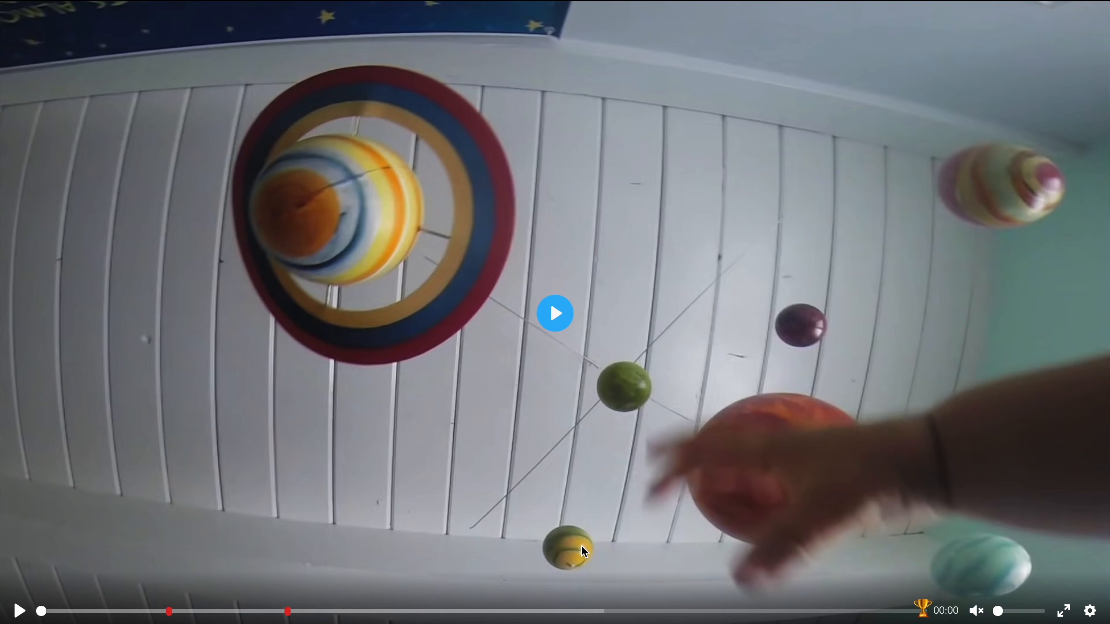
Step: Play the Plio, answer the first question with Plio, submit and proceed
click(20, 612)
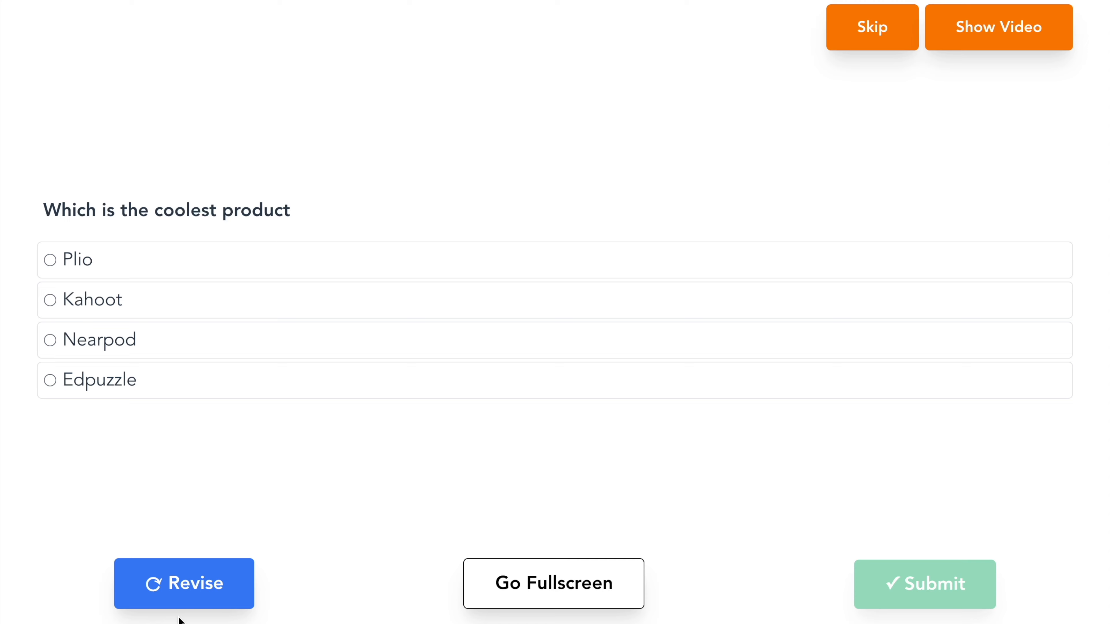
click(223, 258)
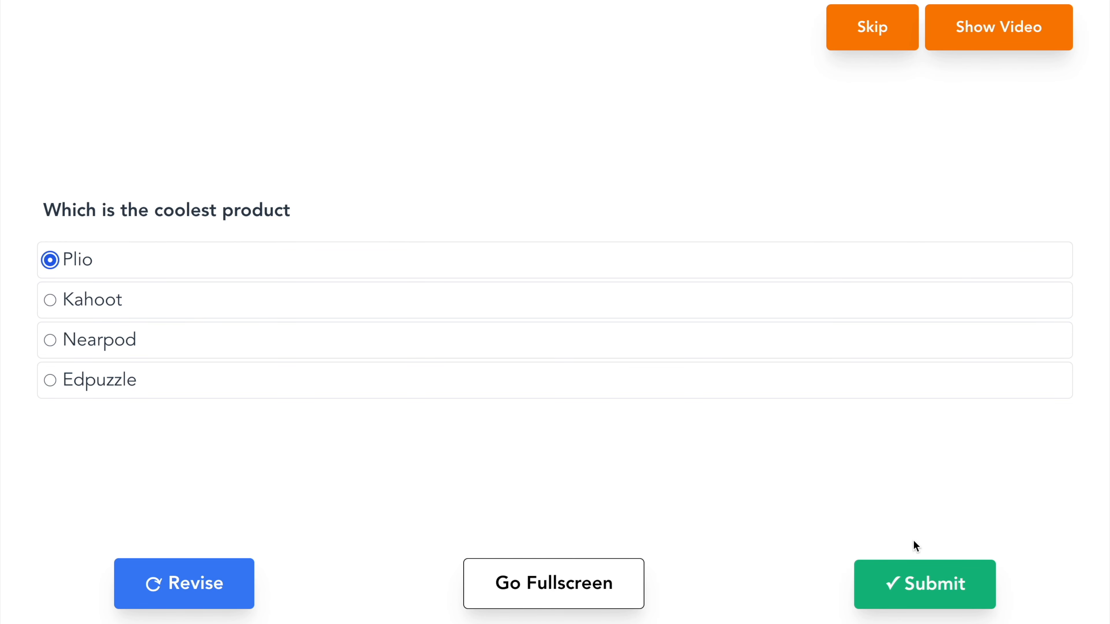
click(911, 576)
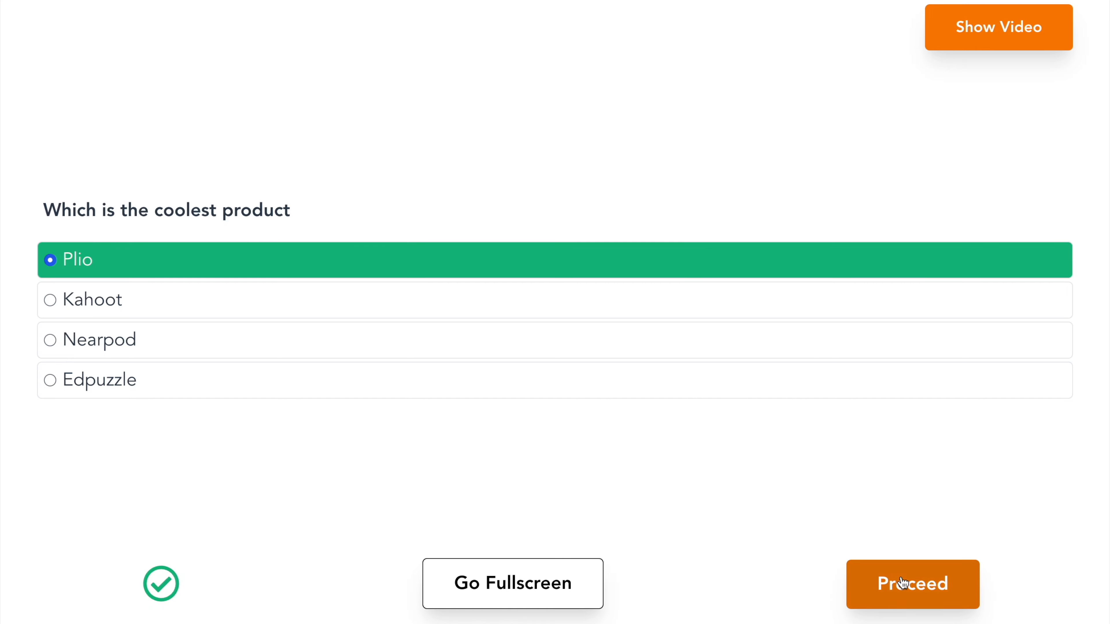
click(912, 579)
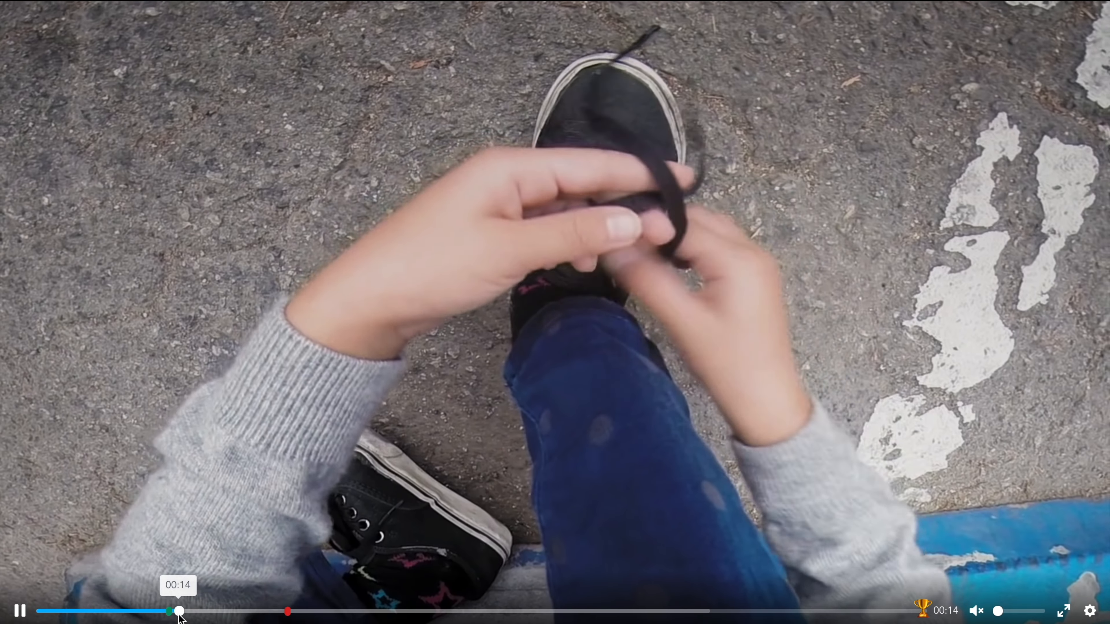
Step: Seek to the second question and answer it with Plio
drag(179, 614, 284, 619)
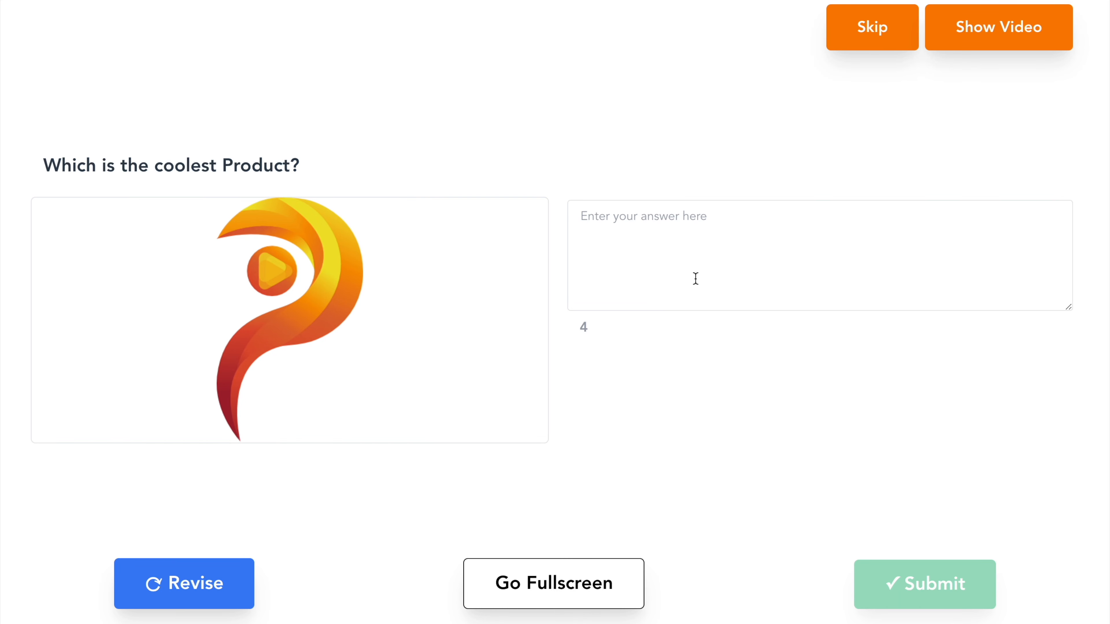
text(Plio)
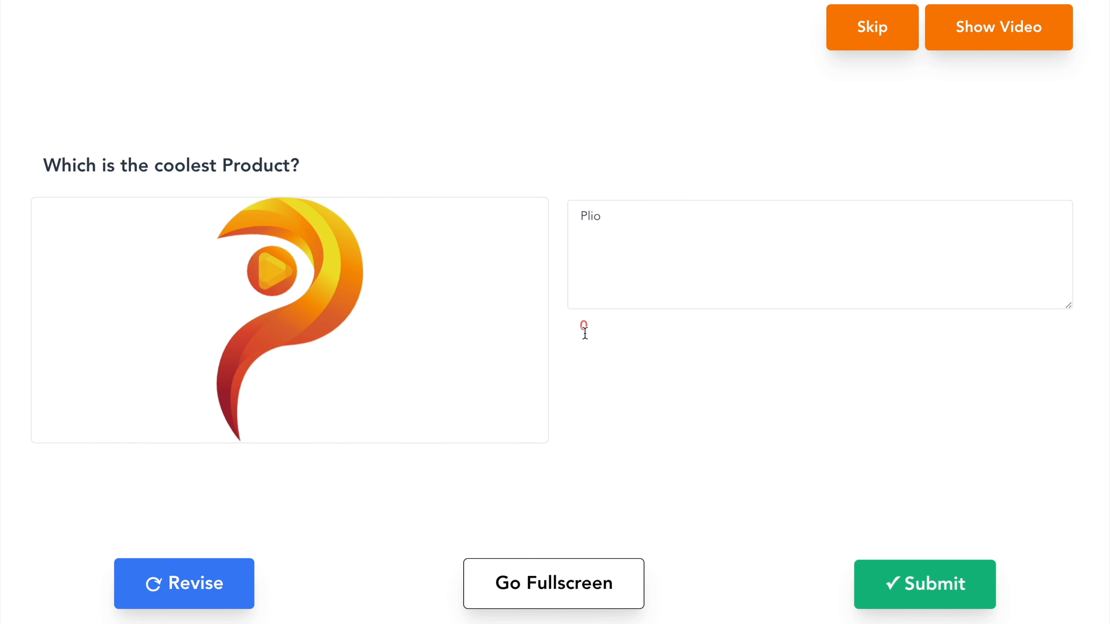
Step: Revise the second question's answer, resubmit Plio as the answer and proceed with the video
click(195, 595)
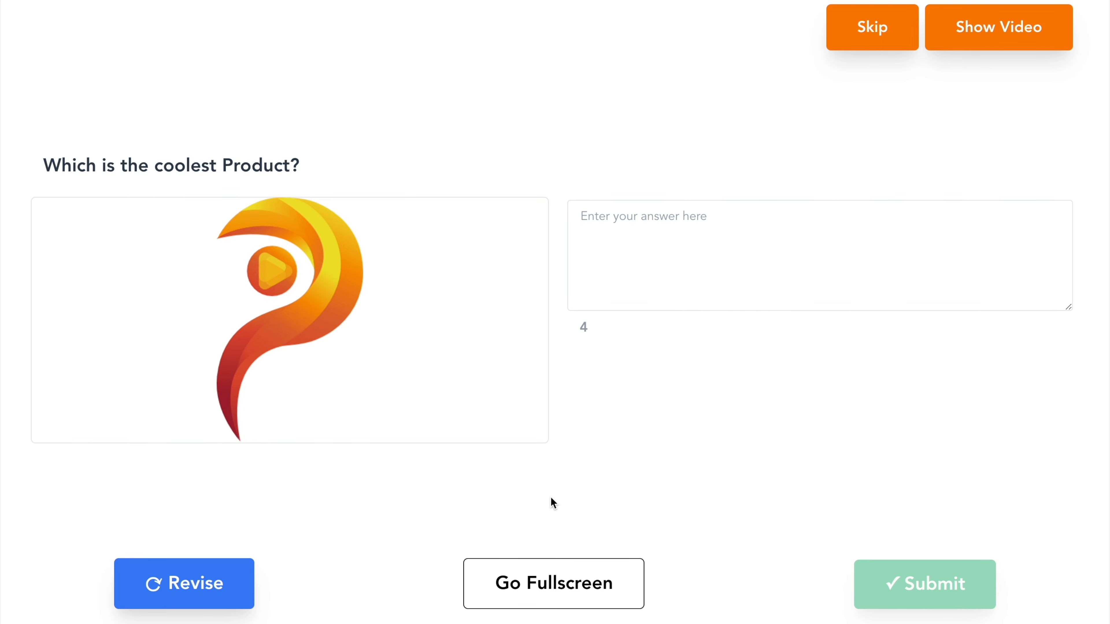
click(549, 583)
click(550, 583)
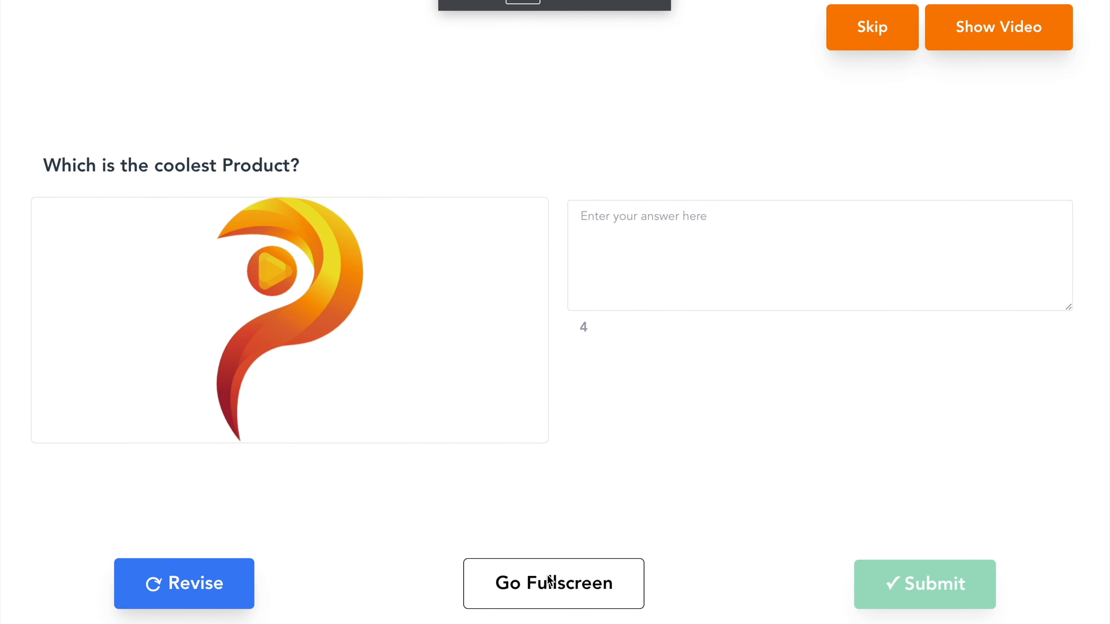
click(916, 590)
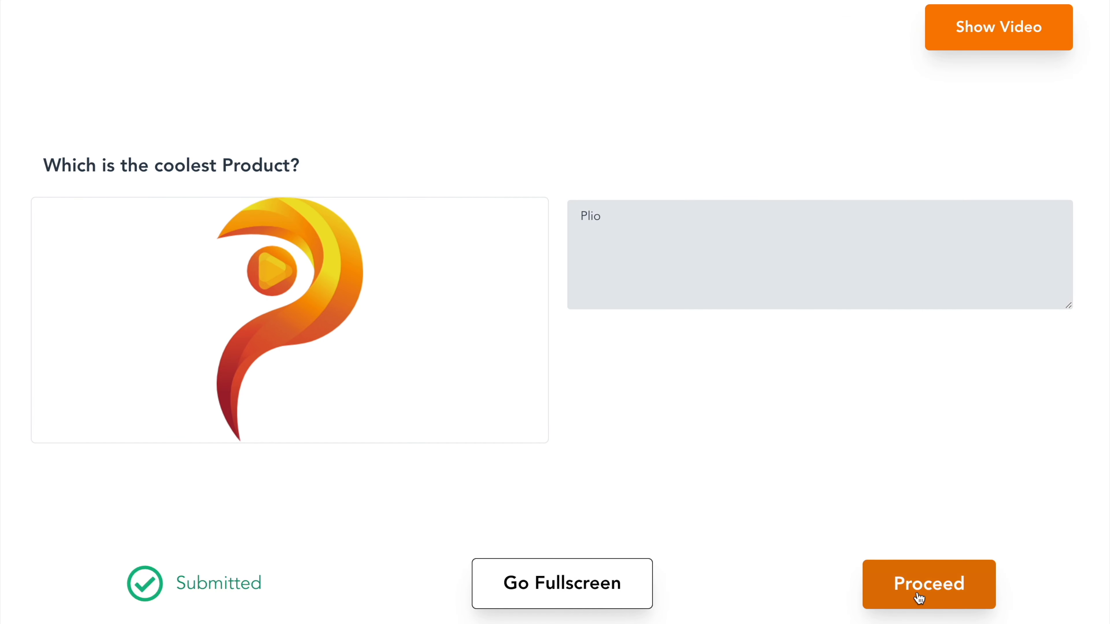
click(884, 579)
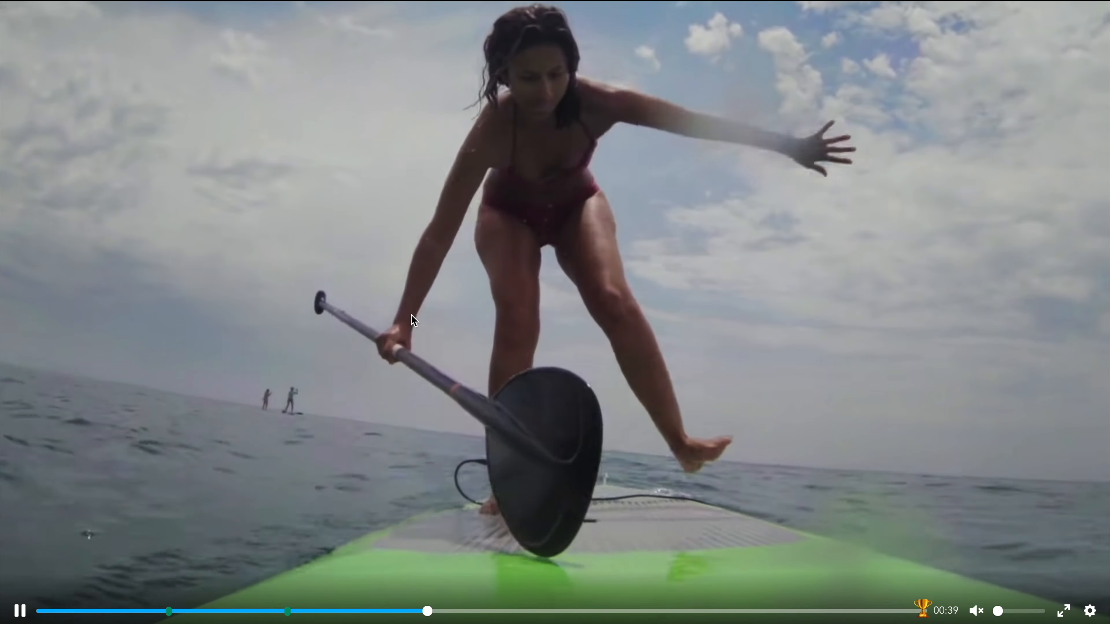
Step: Reload the Plio player page and resume playing the video
key(super+r)
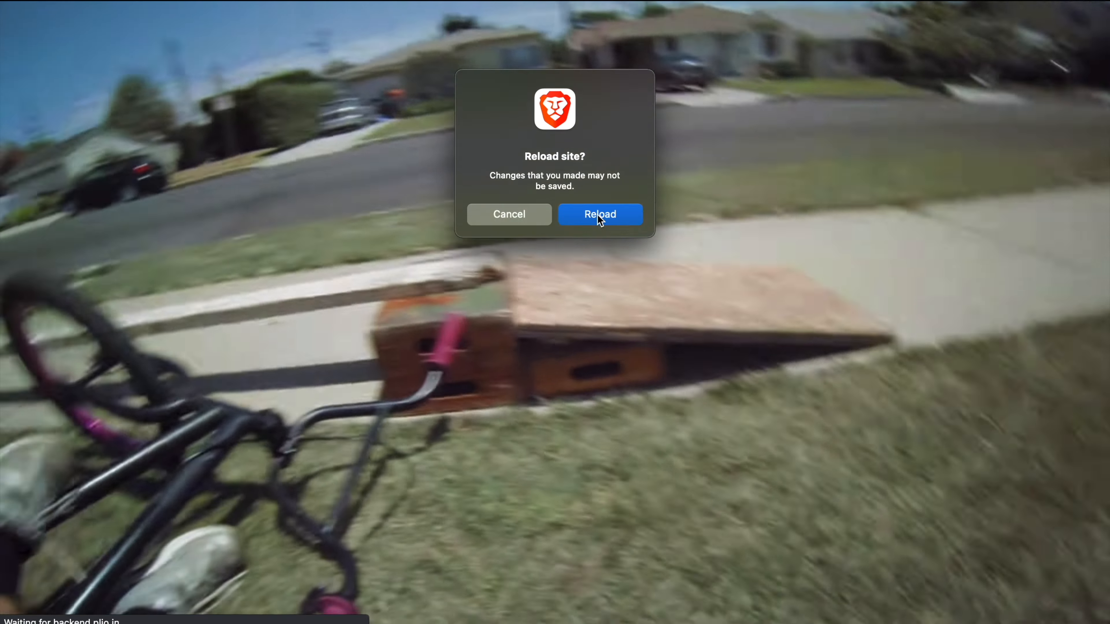
click(597, 214)
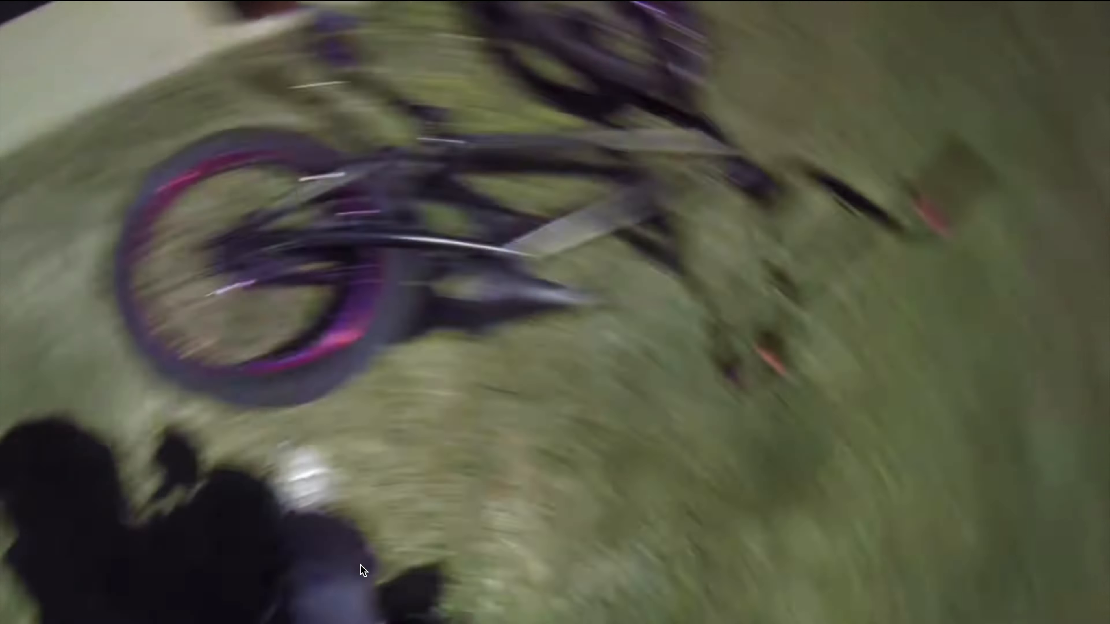
click(363, 570)
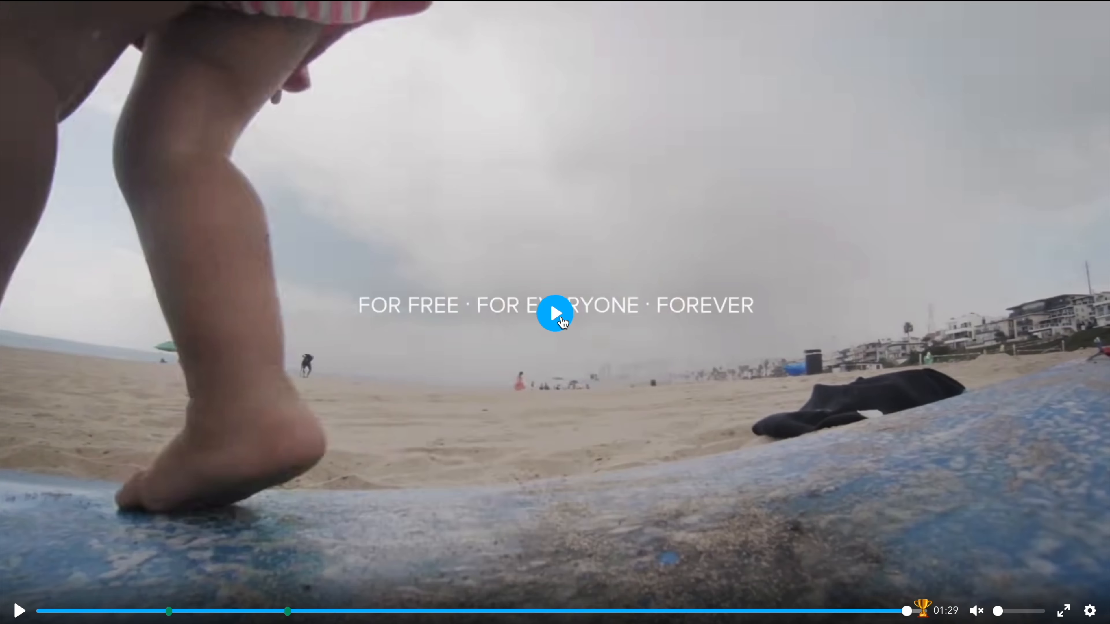
click(563, 322)
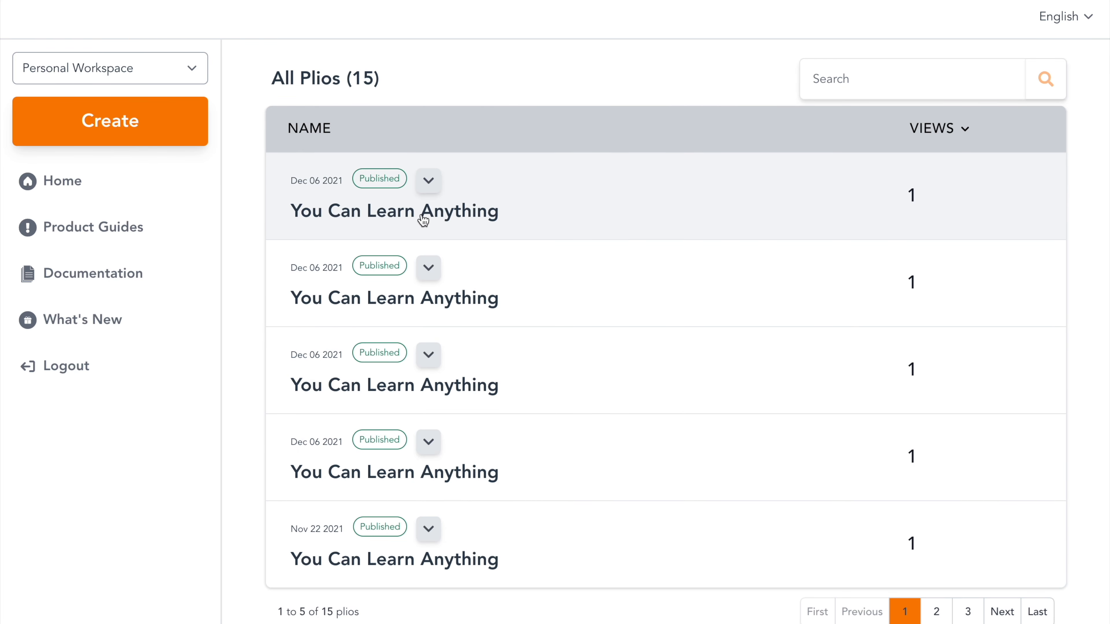
Step: Sort the list of all Plios by number of views
mouse_move(368, 188)
click(434, 187)
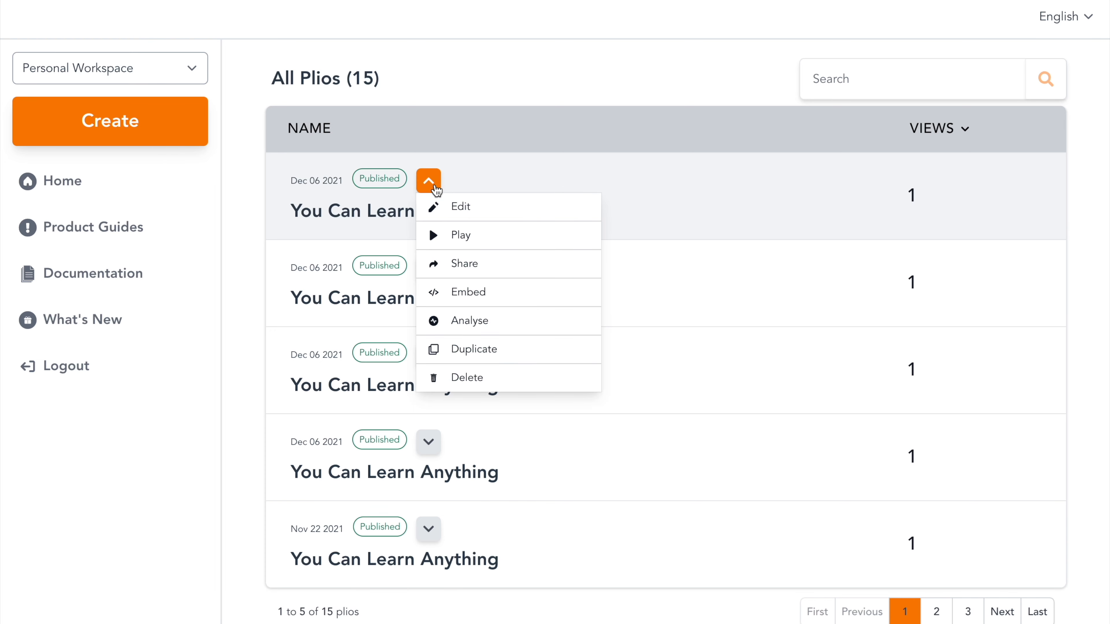
click(435, 187)
click(434, 187)
click(435, 187)
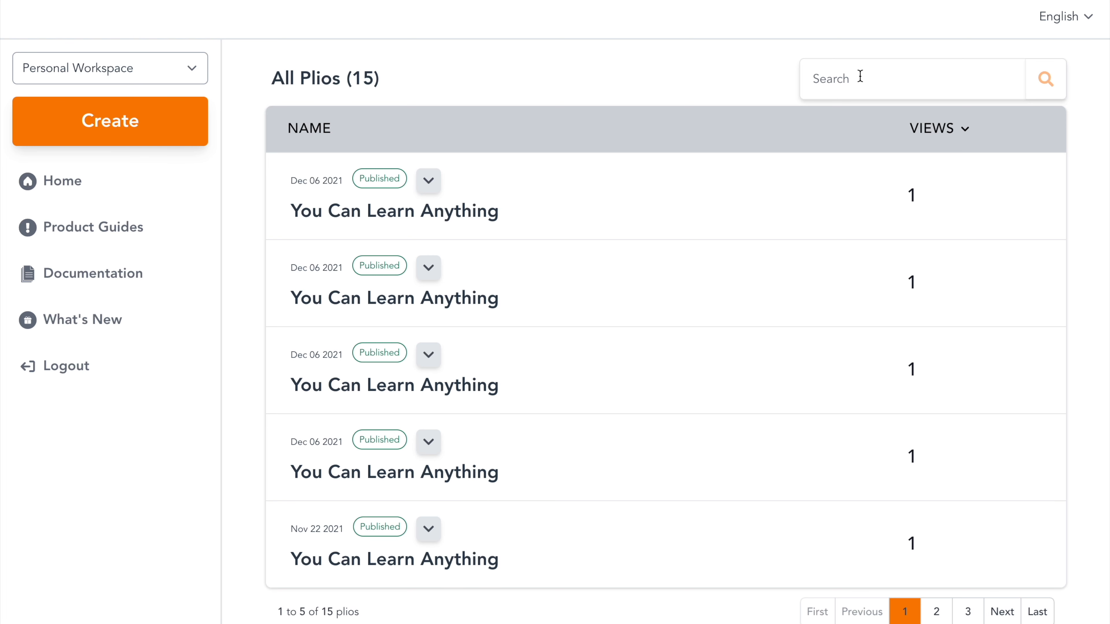
click(859, 76)
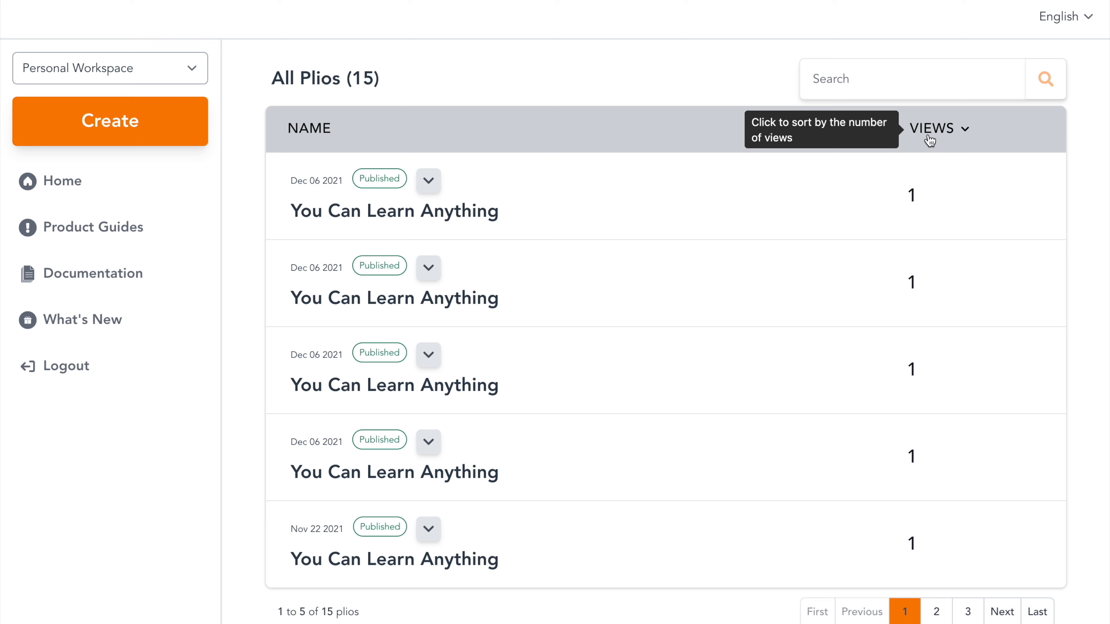
click(930, 141)
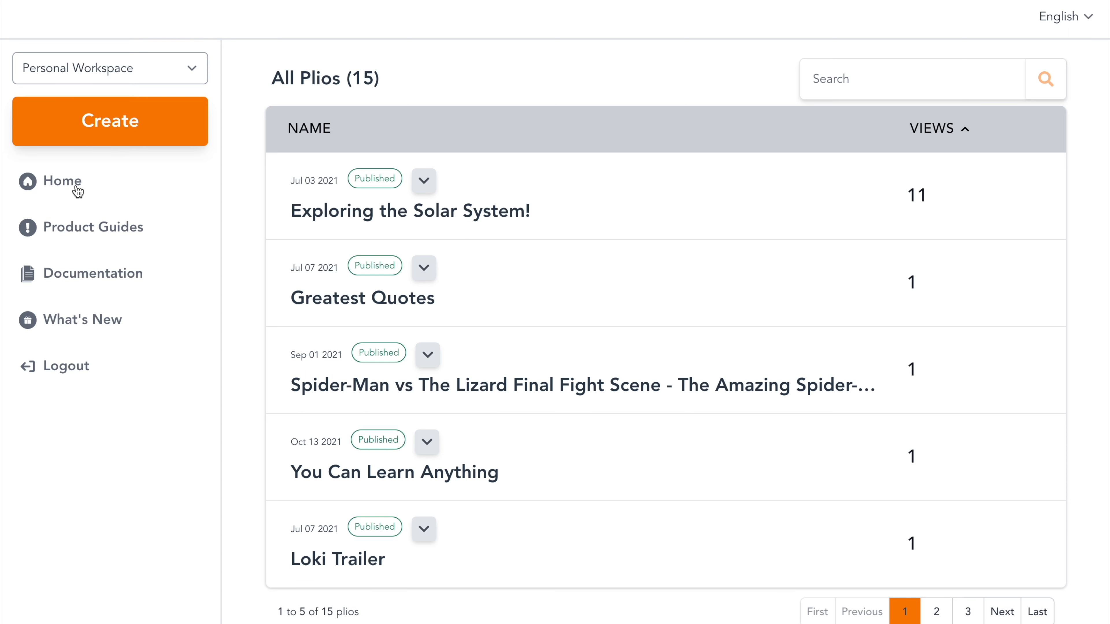
Step: Open the Product Guides playlist and the Documentation site to look through them
click(98, 230)
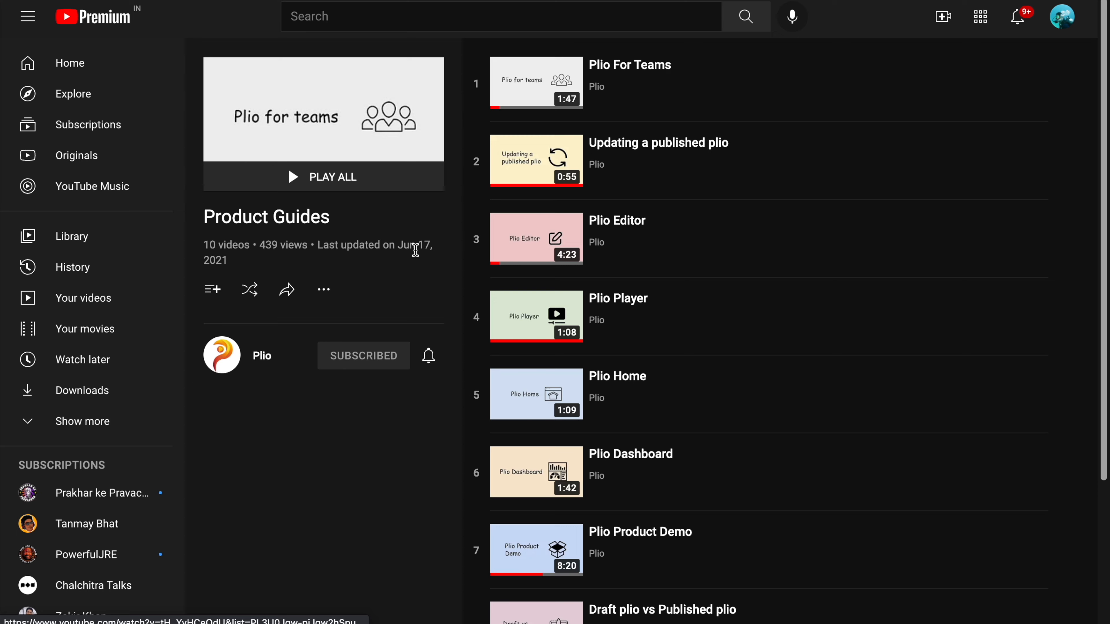
click(144, 1)
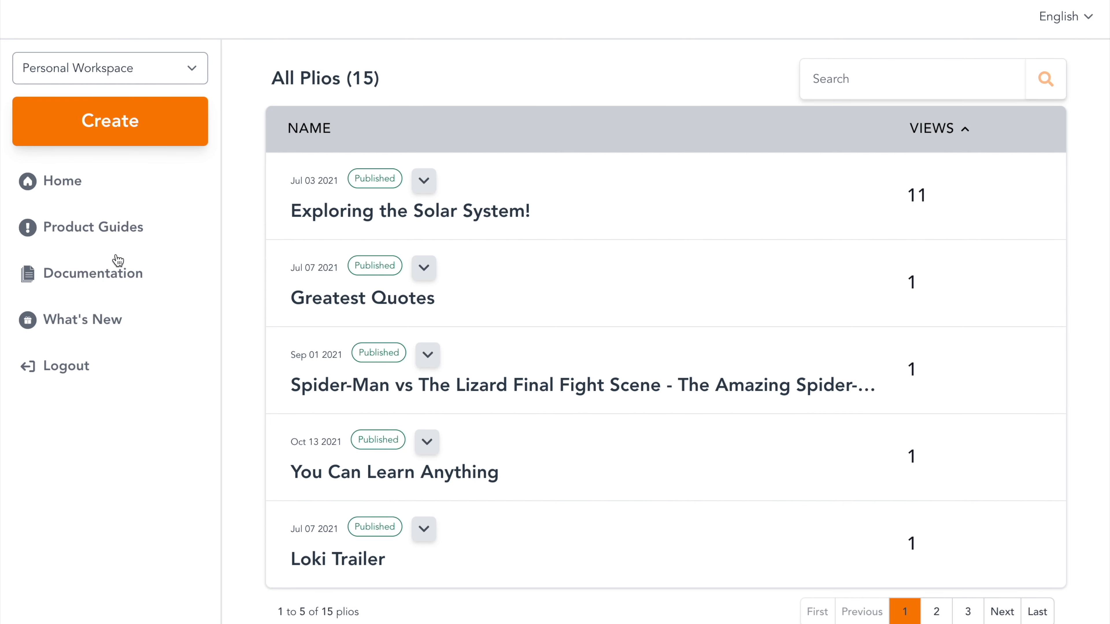
click(109, 279)
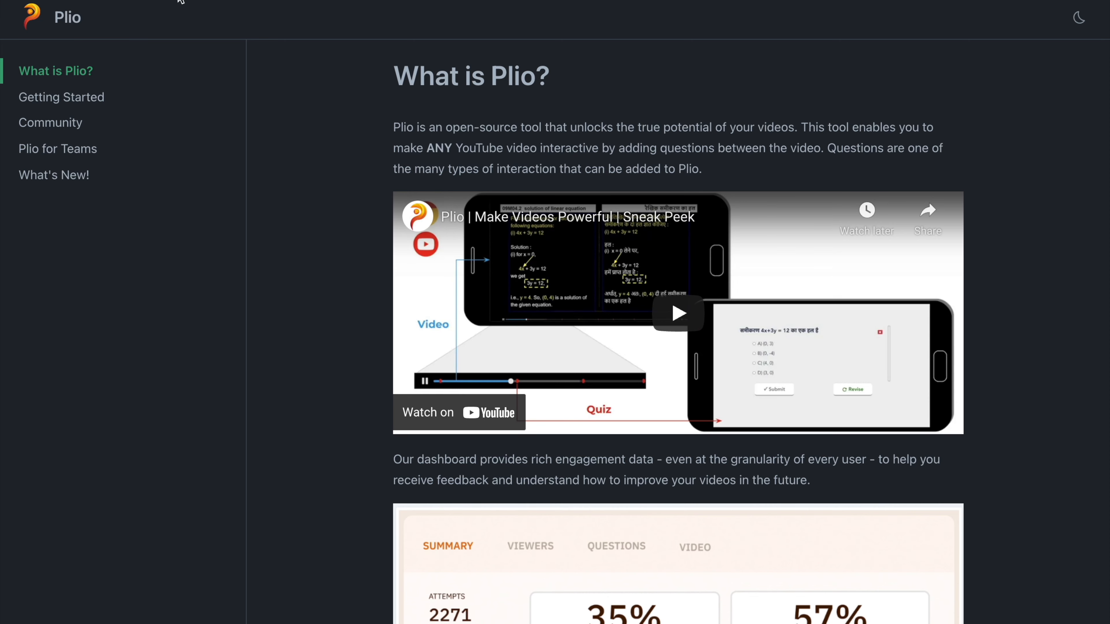
click(109, 1)
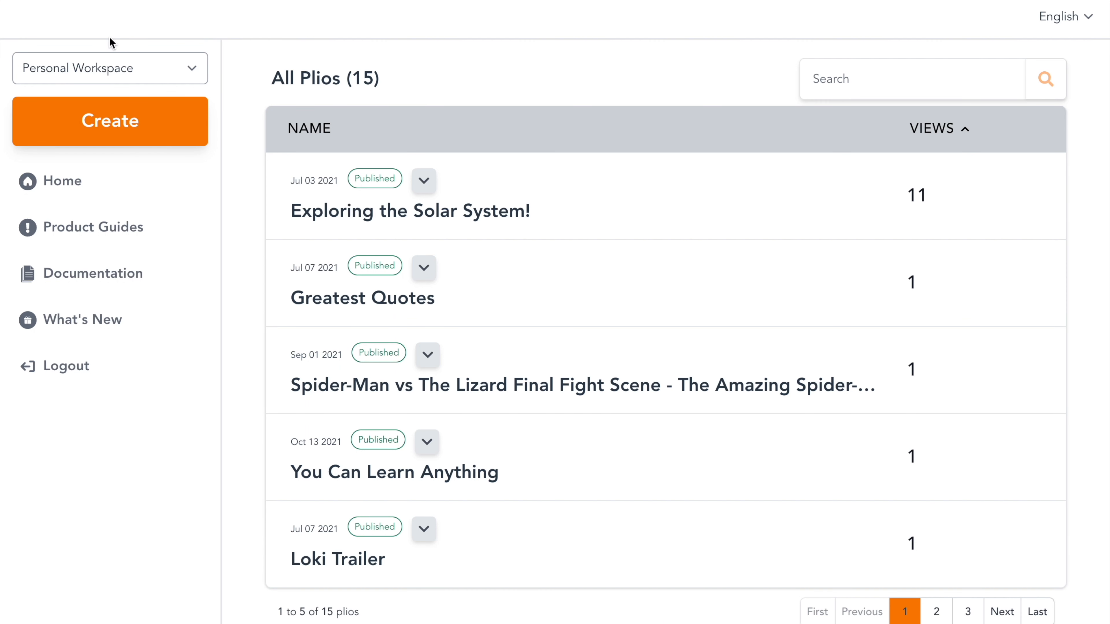
Step: Look through What's New, the workspace switcher list and the Plio for Teams documentation page
click(90, 325)
click(156, 74)
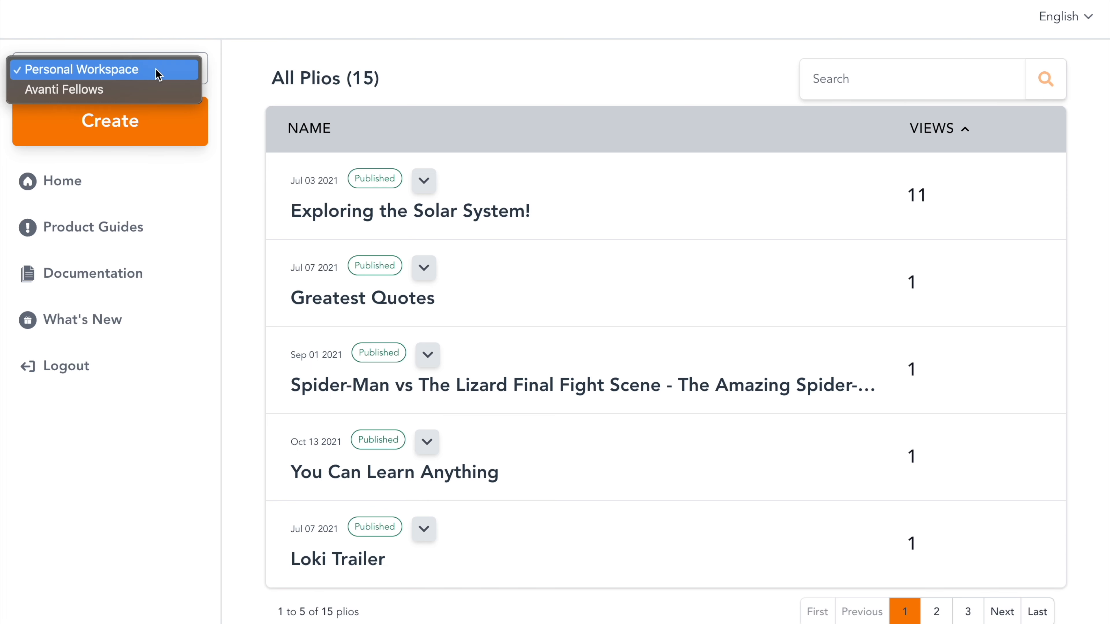
click(168, 42)
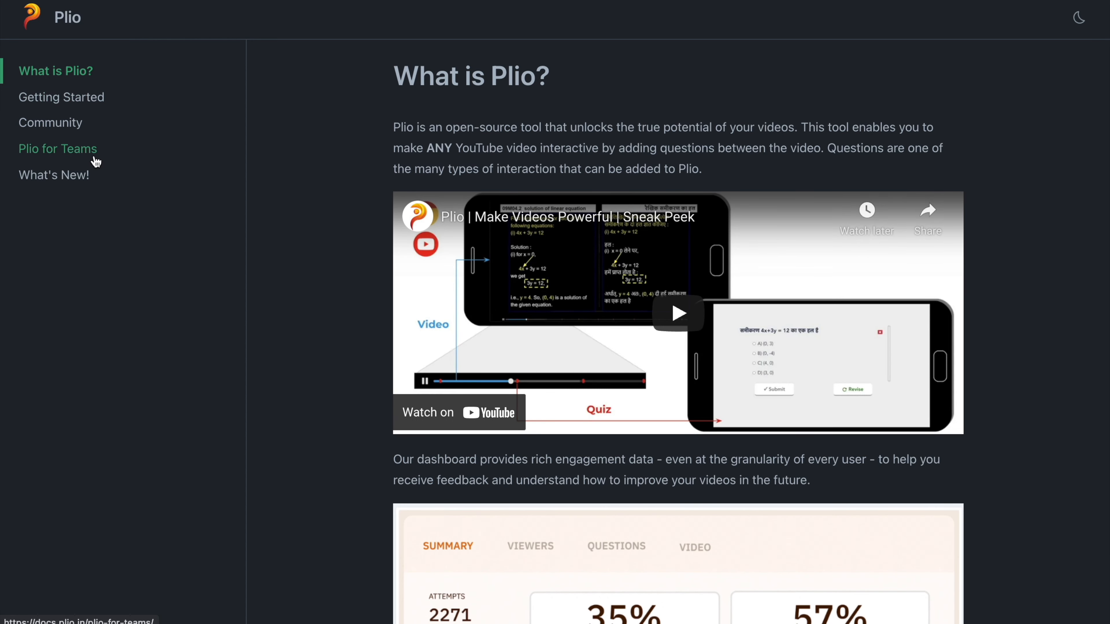
click(94, 158)
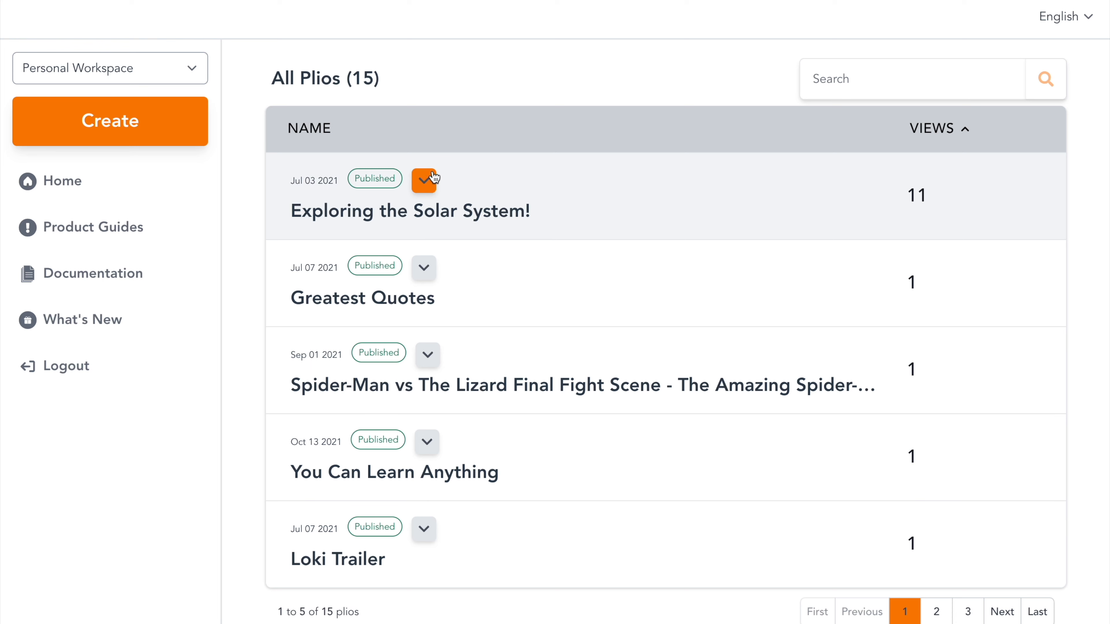
Step: Open the analytics dashboard for the 'Exploring the Solar System!' Plio
click(424, 180)
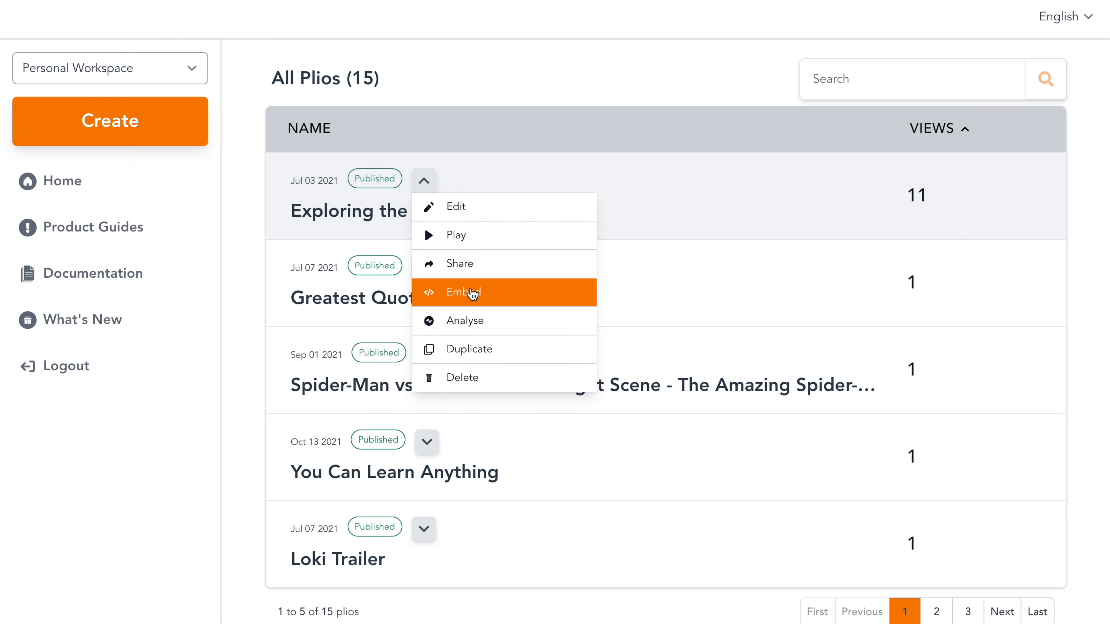
click(473, 320)
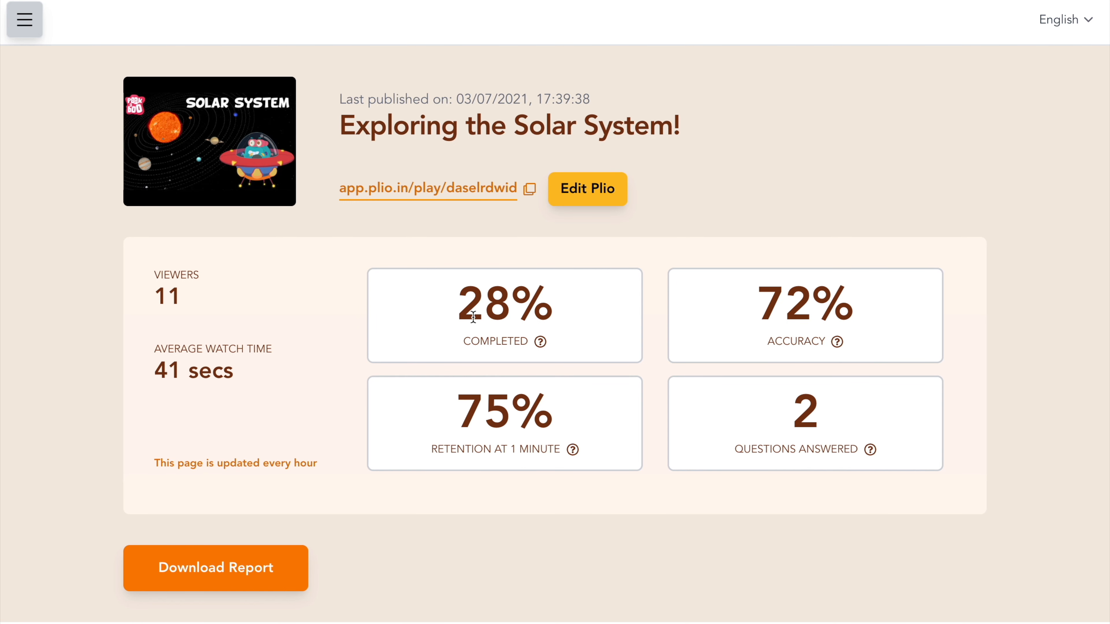